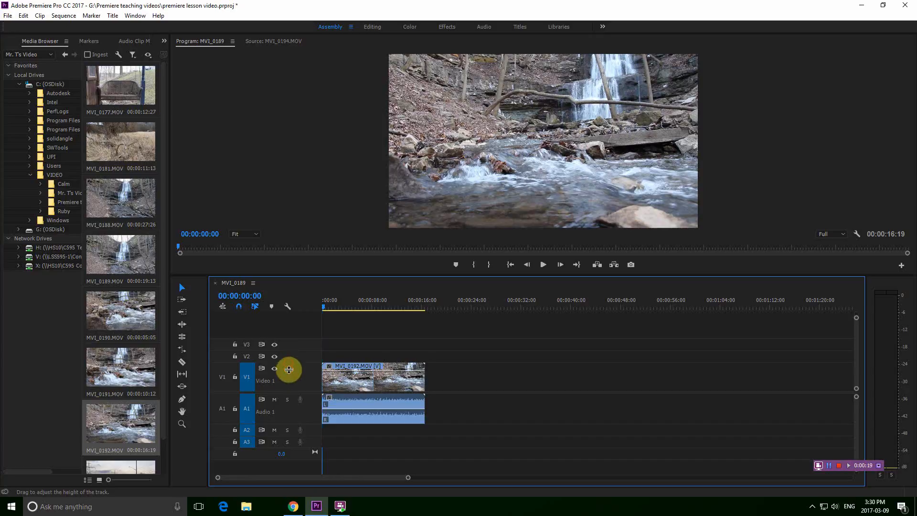
# Increase the heights of the V1, A1, V2 and V3 tracks in the MVI_0189 sequence
pyautogui.moveTo(285, 361)
pyautogui.mouseDown()
pyautogui.moveTo(289, 379)
pyautogui.moveTo(291, 355)
pyautogui.mouseUp()
pyautogui.moveTo(305, 424); pyautogui.dragTo(304, 428)
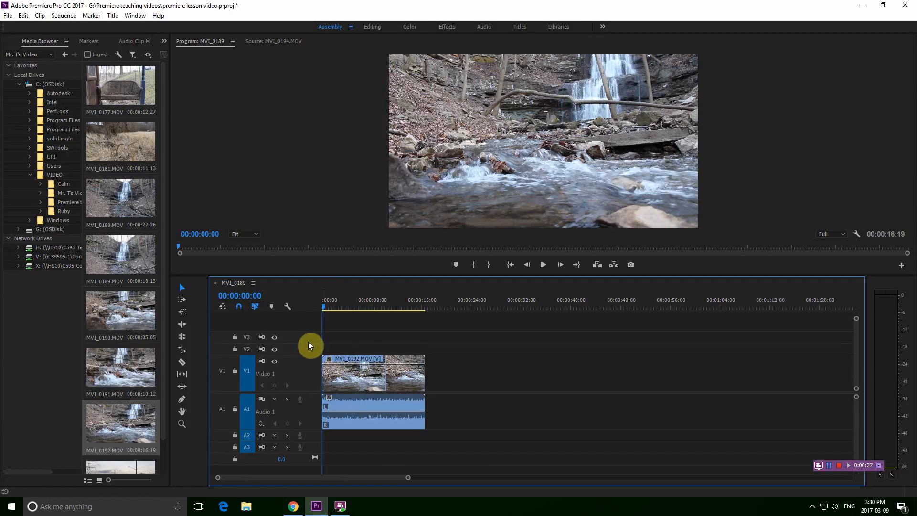
pyautogui.moveTo(308, 345); pyautogui.dragTo(307, 318)
# Play the MVI_0192.MOV clip to judge its length, and trim its end back to 00:00:10:06
pyautogui.click(548, 264)
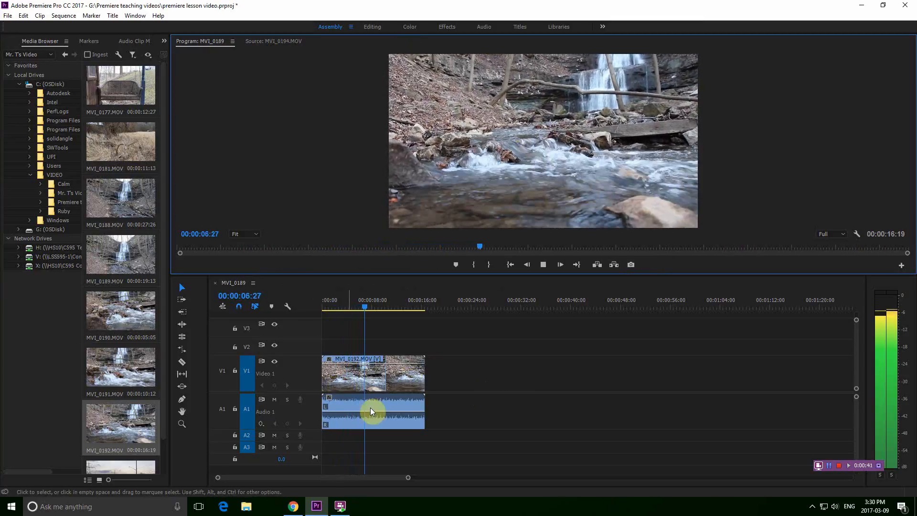
pyautogui.click(545, 266)
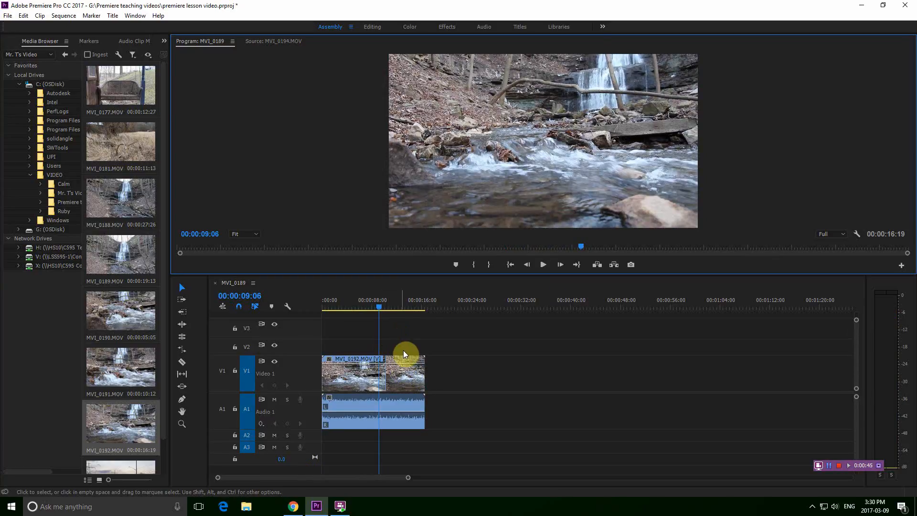
pyautogui.press('space')
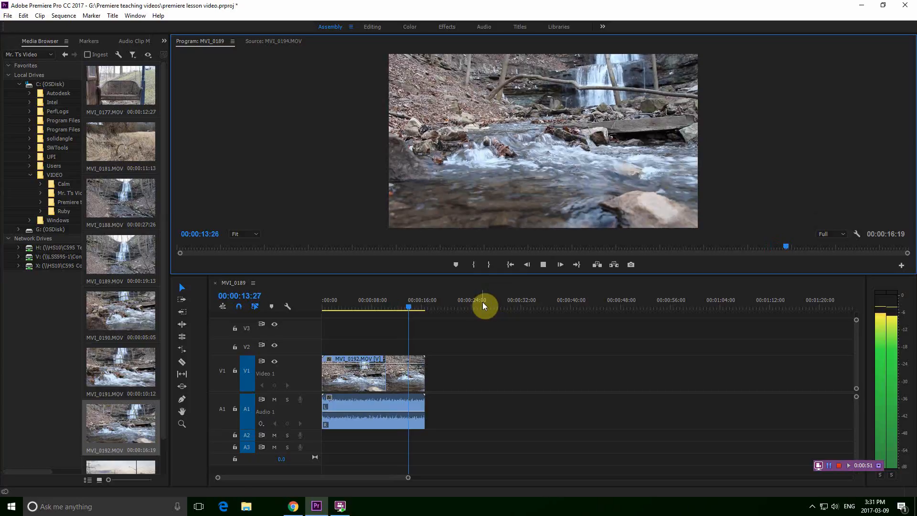
pyautogui.press('space')
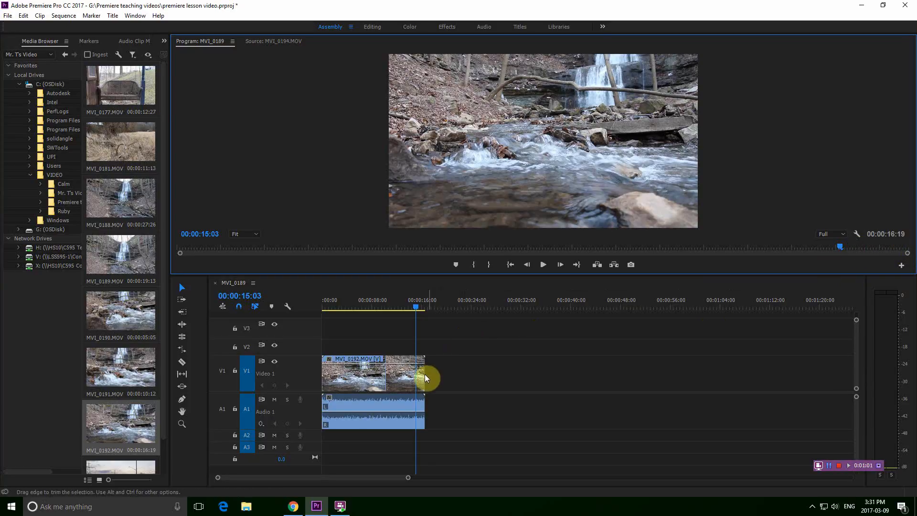
pyautogui.moveTo(422, 377); pyautogui.dragTo(410, 377)
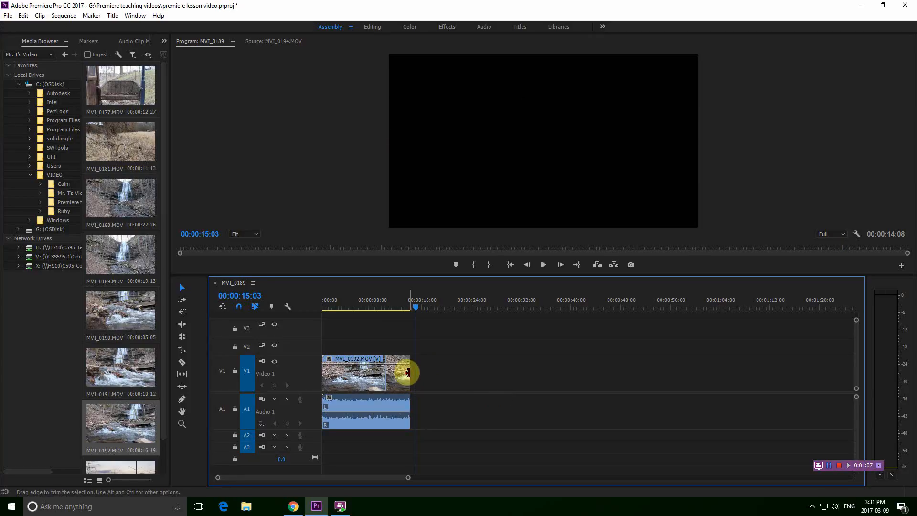
pyautogui.moveTo(406, 373); pyautogui.dragTo(383, 376)
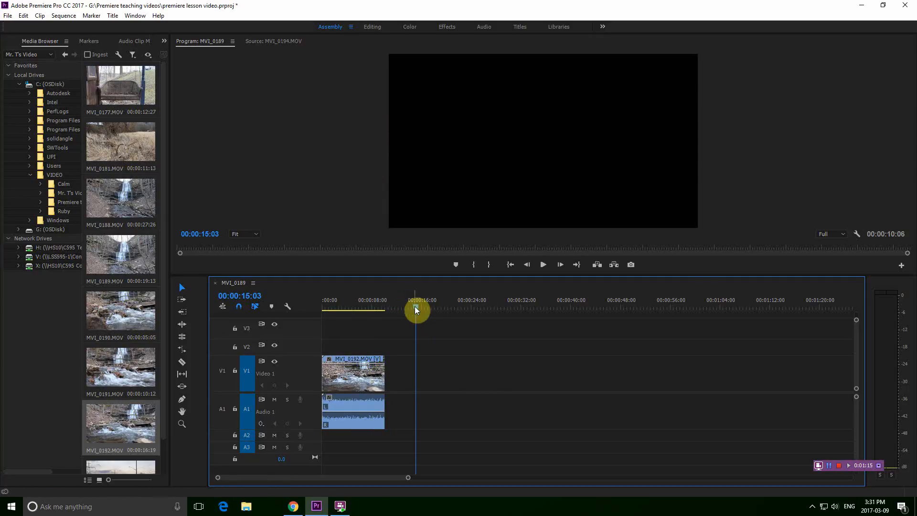
# Play back the shortened MVI_0192.MOV clip from near its start
pyautogui.moveTo(414, 305); pyautogui.dragTo(331, 307)
pyautogui.press('space')
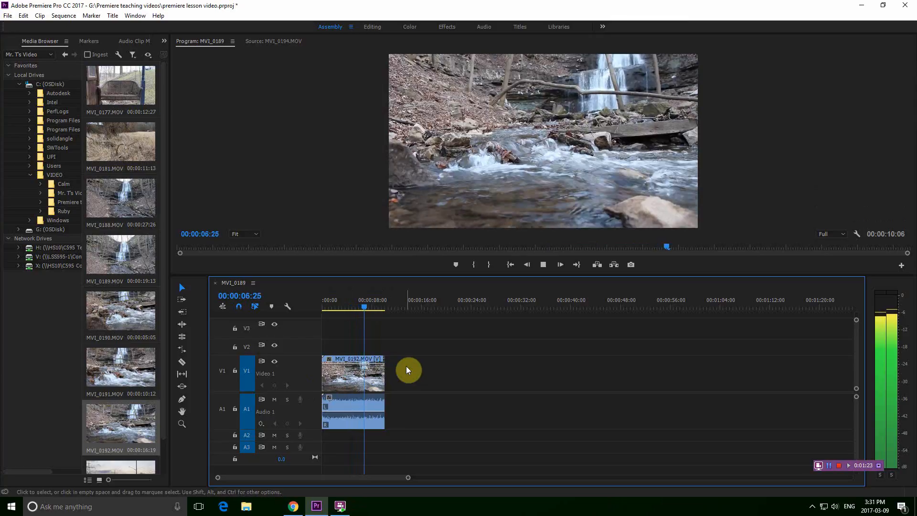
pyautogui.press('space')
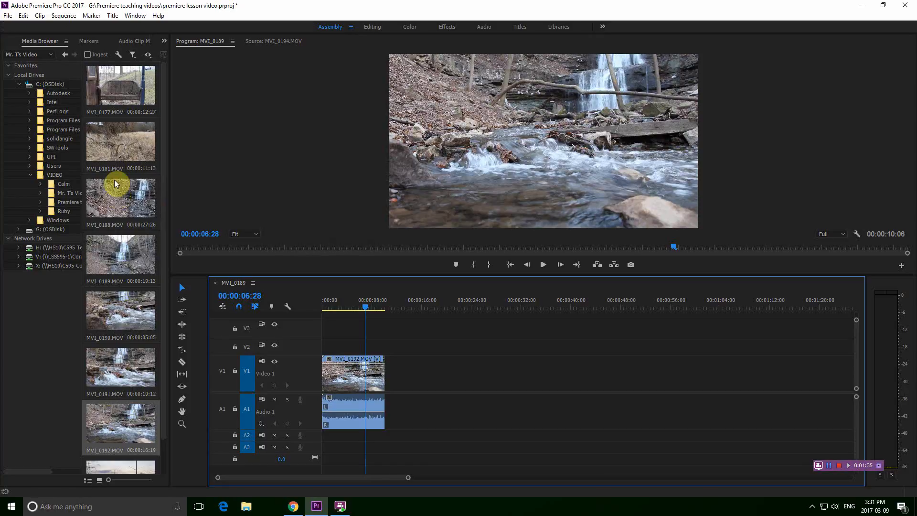
# Add MVI_0188.MOV to V1 and A1 shortly after the first clip, leaving a small gap, and play it from its start
pyautogui.click(104, 192)
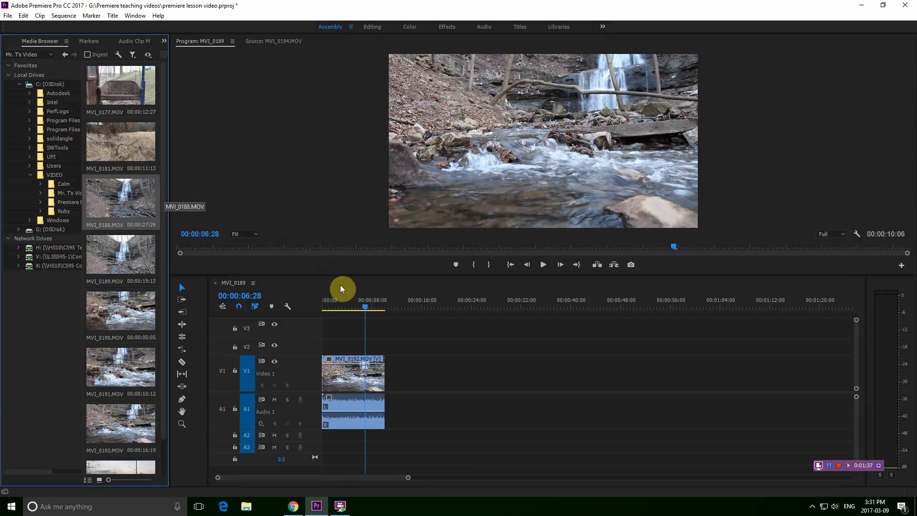
pyautogui.moveTo(340, 285); pyautogui.dragTo(398, 373)
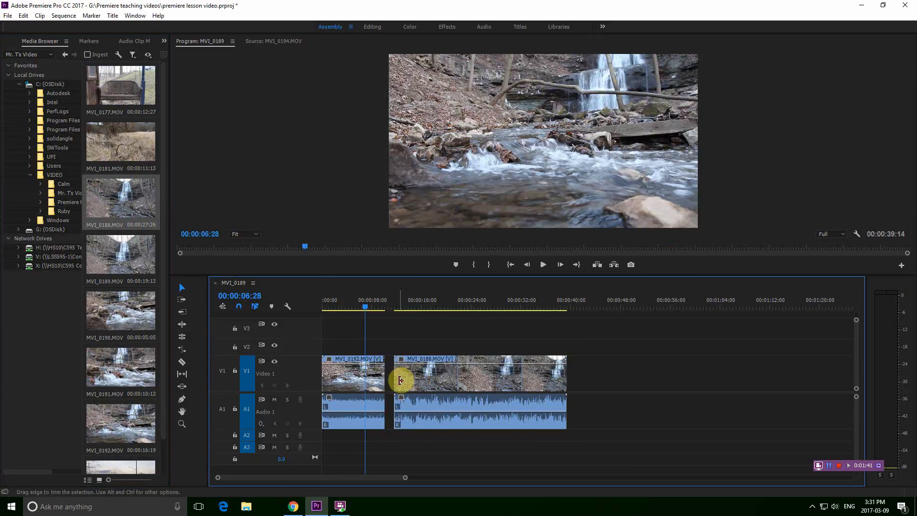
pyautogui.click(396, 297)
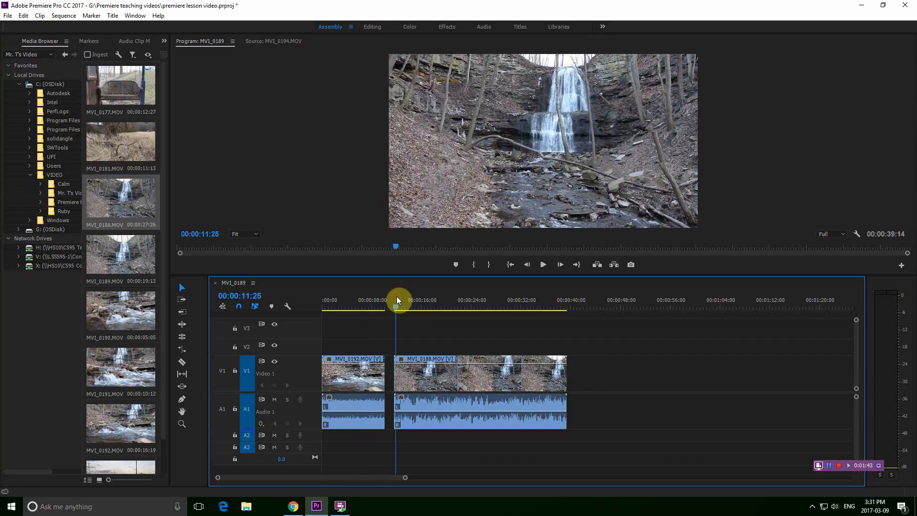
pyautogui.press('space')
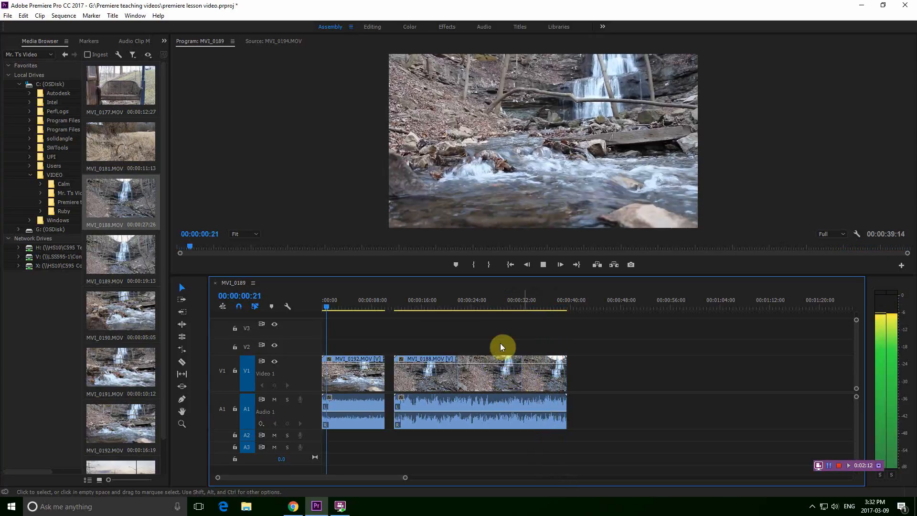
# Step and play through the last seconds of the MVI_0188.MOV clip to find its out point, and trim its end to 00:00:36:17
pyautogui.click(543, 264)
pyautogui.click(537, 379)
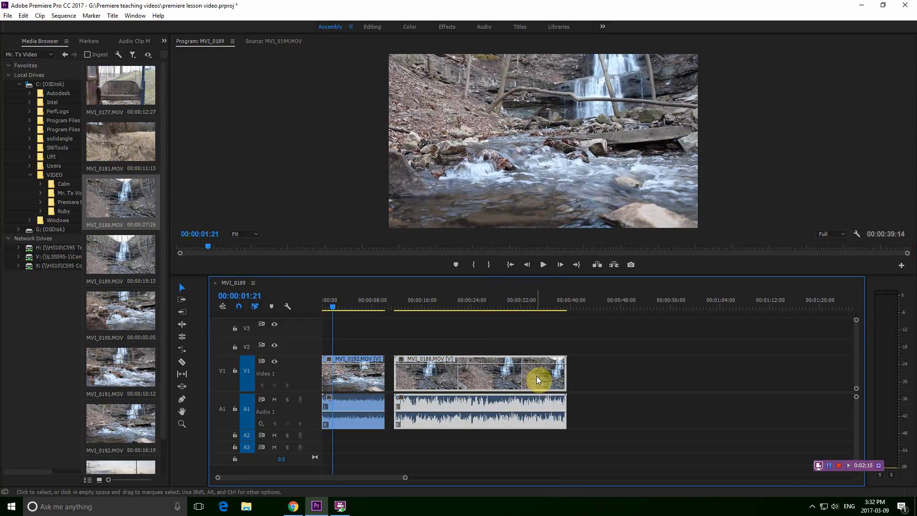
pyautogui.click(539, 304)
pyautogui.press('space')
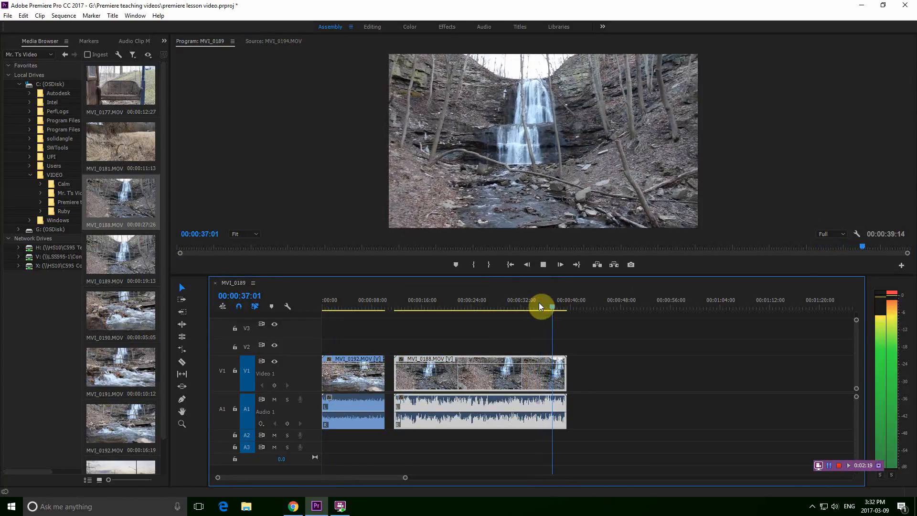
pyautogui.press('space')
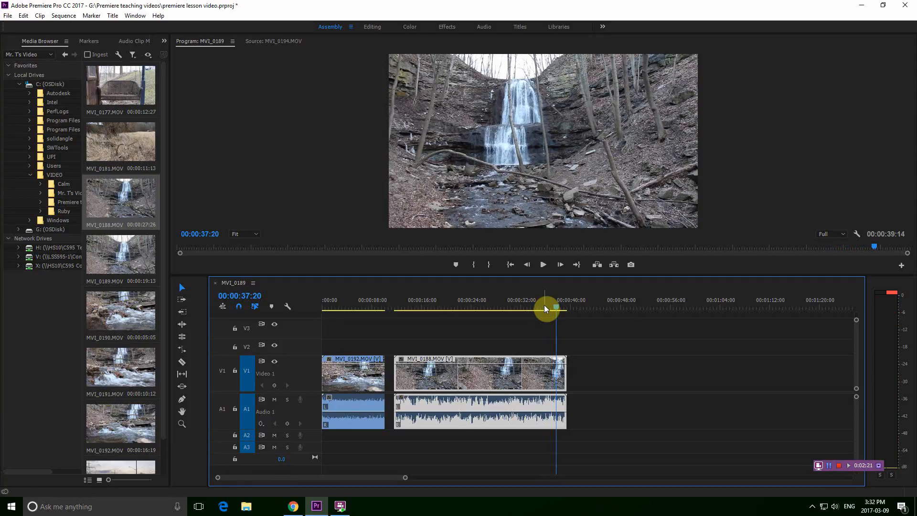
pyautogui.moveTo(550, 307); pyautogui.dragTo(555, 307)
pyautogui.press('Left')
pyautogui.press('Left')
pyautogui.press('Left')
pyautogui.press('Left')
pyautogui.press('Left')
pyautogui.press('Left')
pyautogui.press('Left')
pyautogui.press('Left')
pyautogui.press('Left')
pyautogui.press('Left')
pyautogui.press('Left')
pyautogui.press('Left')
pyautogui.press('Left')
pyautogui.press('Left')
pyautogui.press('Left')
pyautogui.press('Left')
pyautogui.press('Left')
pyautogui.press('Left')
pyautogui.press('Left')
pyautogui.press('Left')
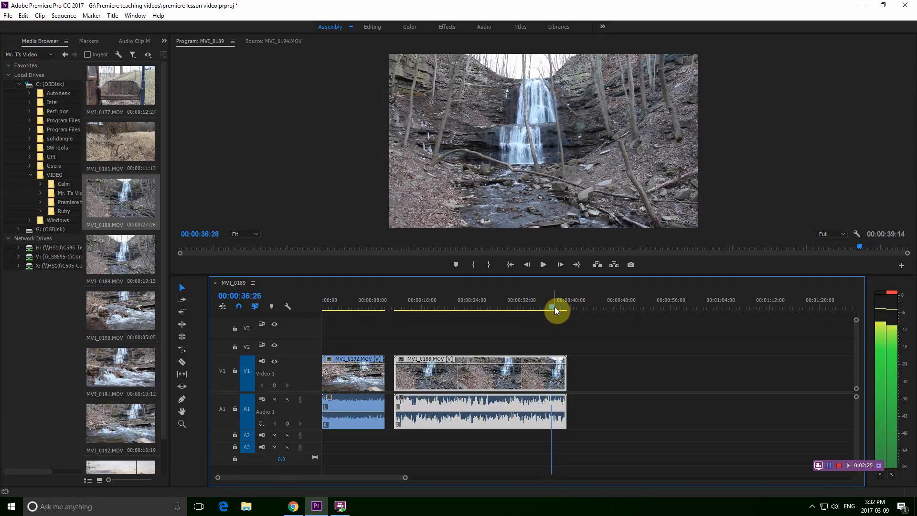
pyautogui.press('Left')
pyautogui.press('Left')
pyautogui.press('Left')
pyautogui.press('Left')
pyautogui.press('Left')
pyautogui.press('Left')
pyautogui.press('Left')
pyautogui.press('Left')
pyautogui.press('Left')
pyautogui.press('Left')
pyautogui.press('Left')
pyautogui.press('Left')
pyautogui.press('Left')
pyautogui.press('Left')
pyautogui.press('Left')
pyautogui.press('Left')
pyautogui.press('Left')
pyautogui.press('Left')
pyautogui.press('Left')
pyautogui.press('Left')
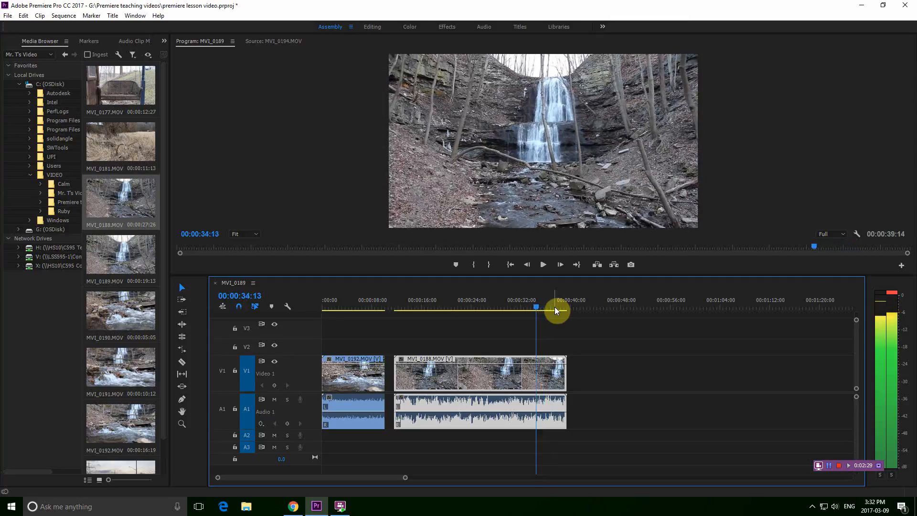
pyautogui.press('space')
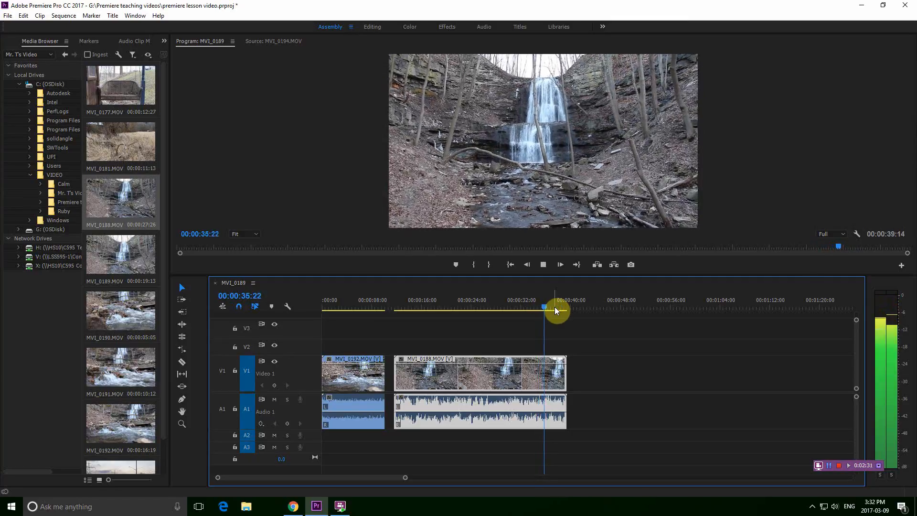
pyautogui.press('space')
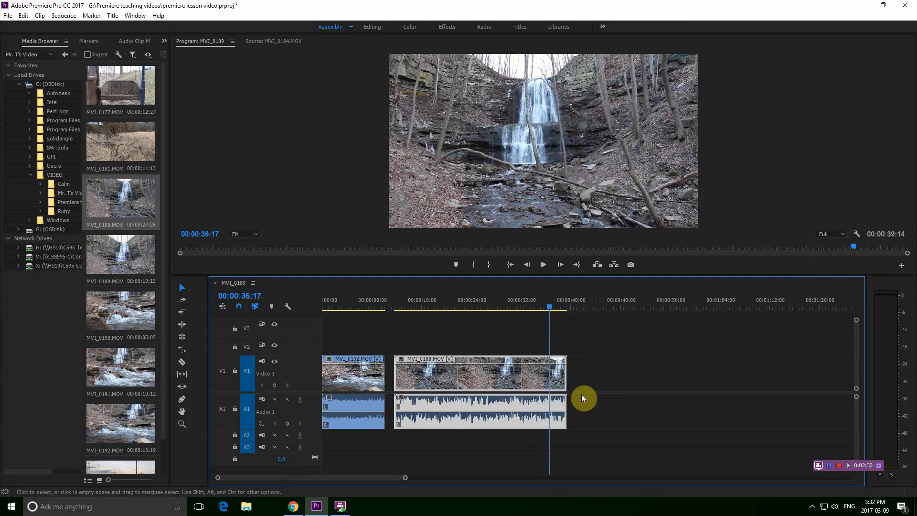
pyautogui.moveTo(565, 379); pyautogui.dragTo(549, 380)
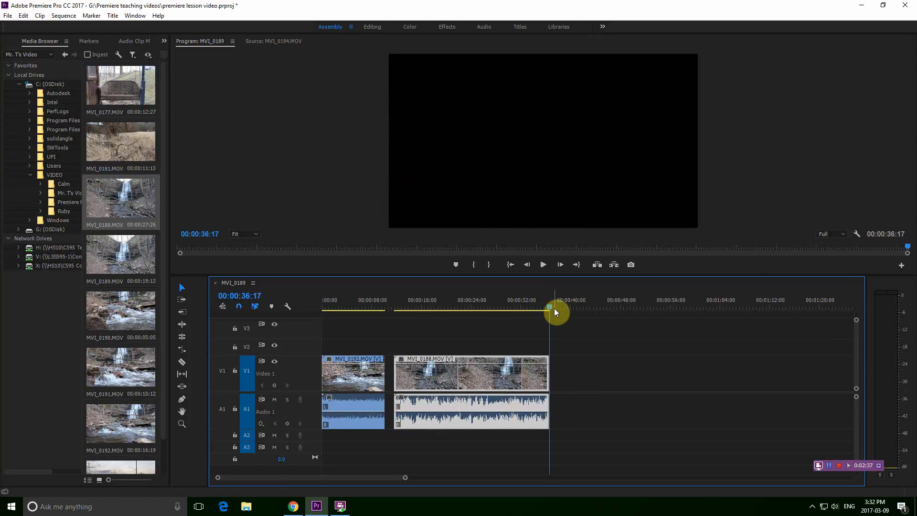
# Find a new in point for the MVI_0188.MOV clip by scrubbing and playing, and trim its start to 00:00:24:26
pyautogui.moveTo(551, 311); pyautogui.dragTo(488, 311)
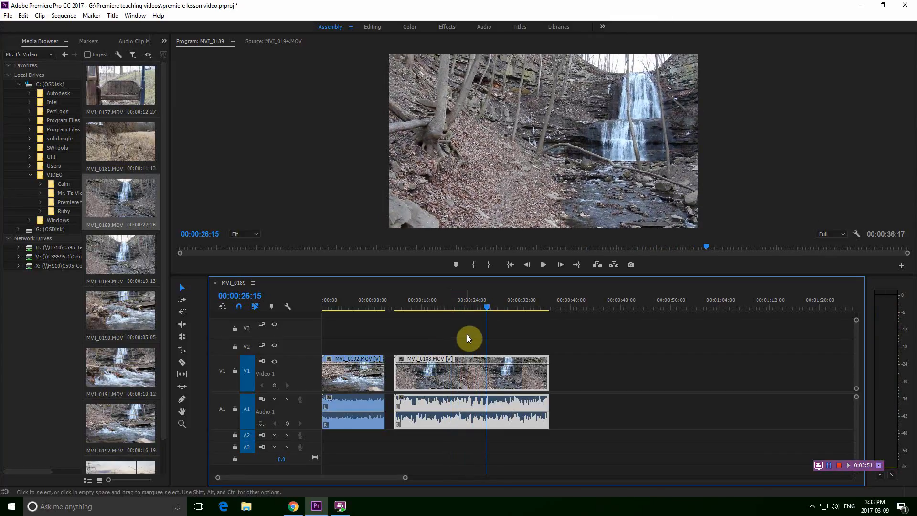
pyautogui.press('space')
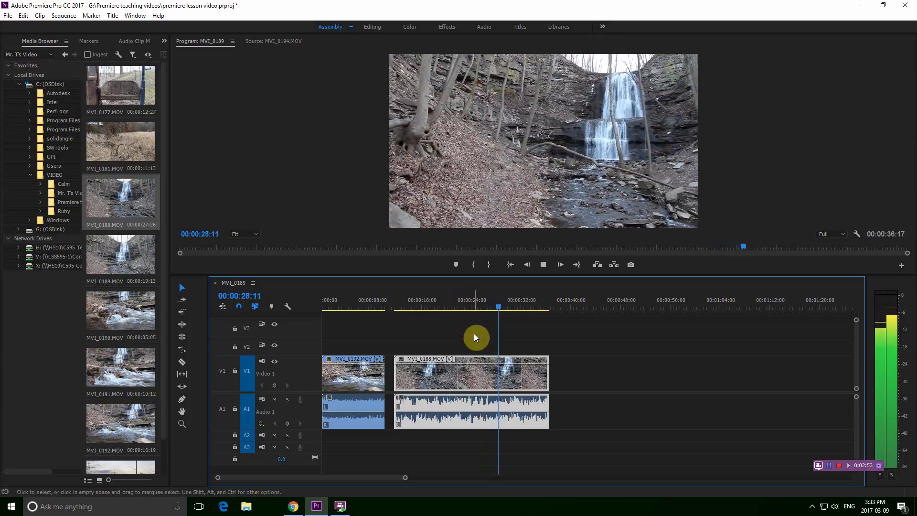
pyautogui.press('space')
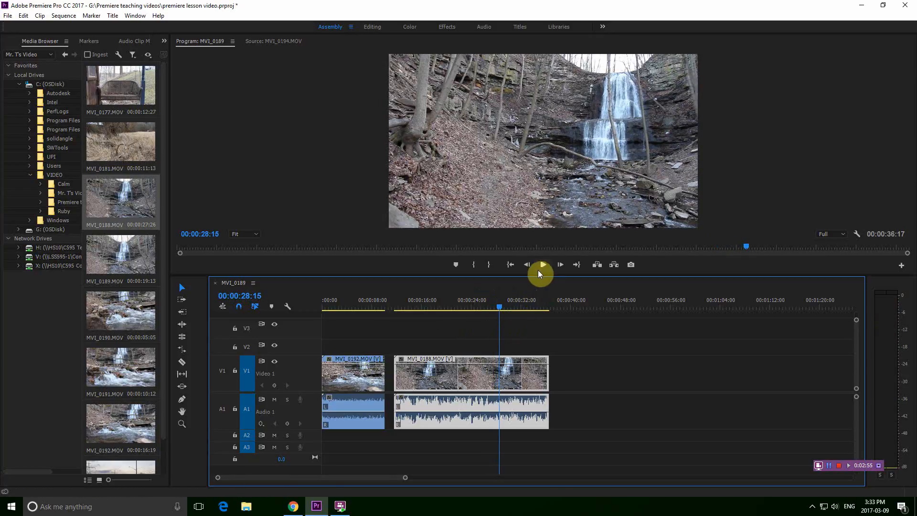
pyautogui.moveTo(501, 308); pyautogui.dragTo(476, 308)
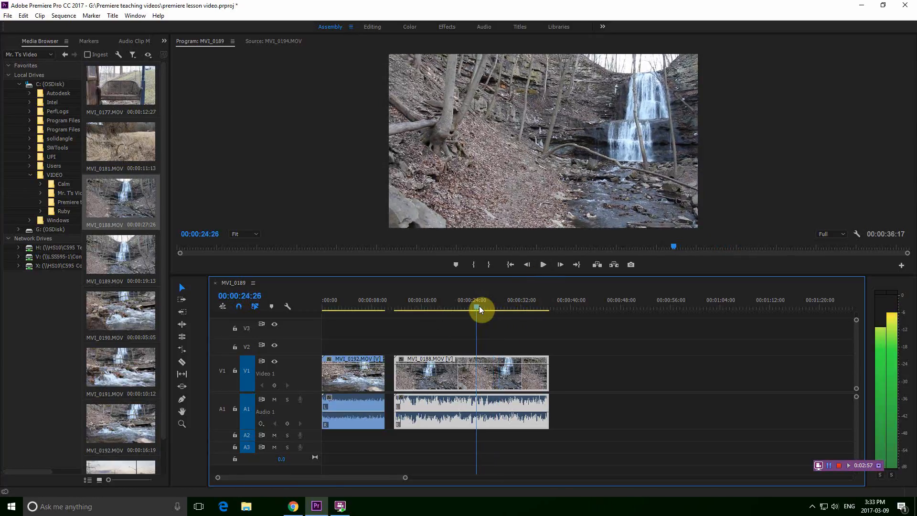
pyautogui.moveTo(400, 371); pyautogui.dragTo(477, 374)
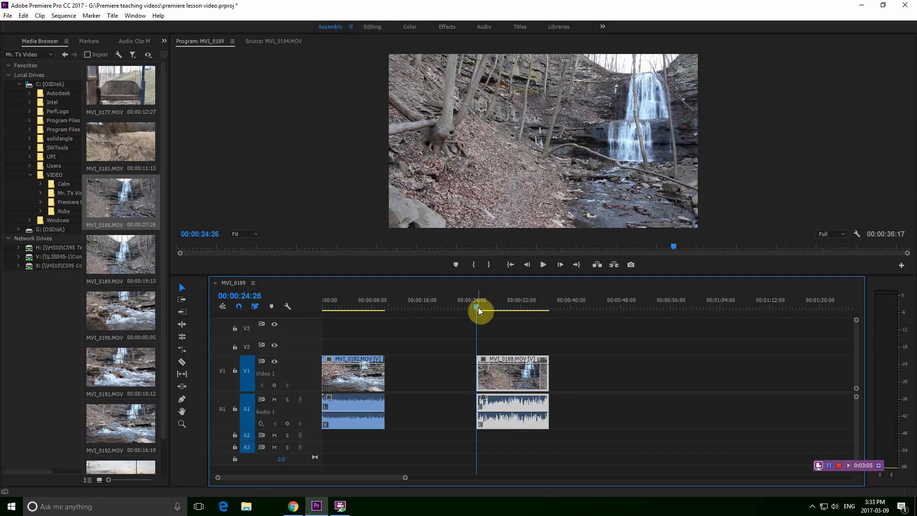
# Review the trimmed MVI_0188.MOV clip by scrubbing back from its end to near its start and playing
pyautogui.click(549, 304)
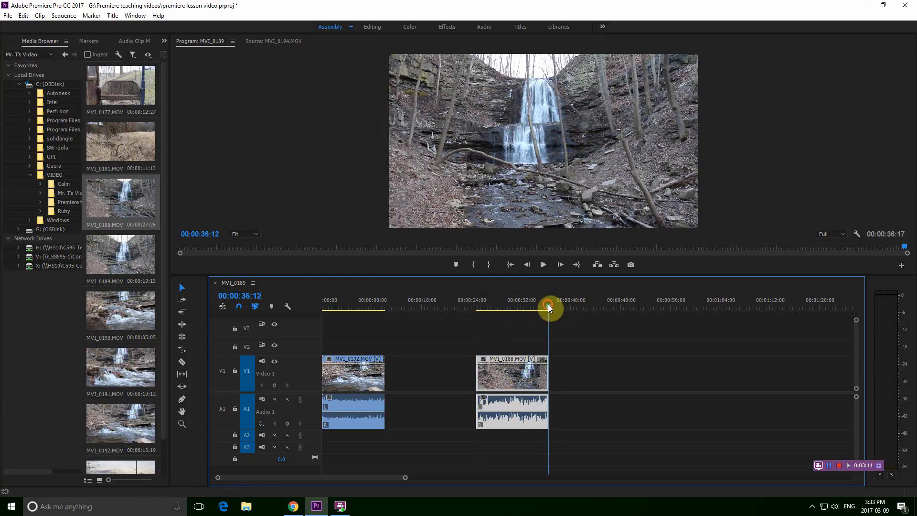
pyautogui.moveTo(549, 307); pyautogui.dragTo(482, 306)
pyautogui.press('space')
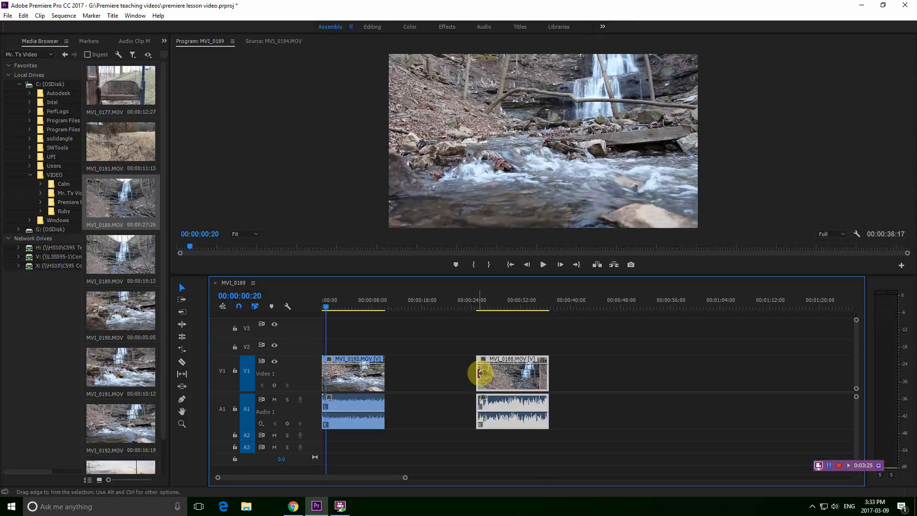
# Move the MVI_0188.MOV clip directly against the end of MVI_0192.MOV, and play the sequence through the cut
pyautogui.moveTo(480, 373); pyautogui.dragTo(417, 368)
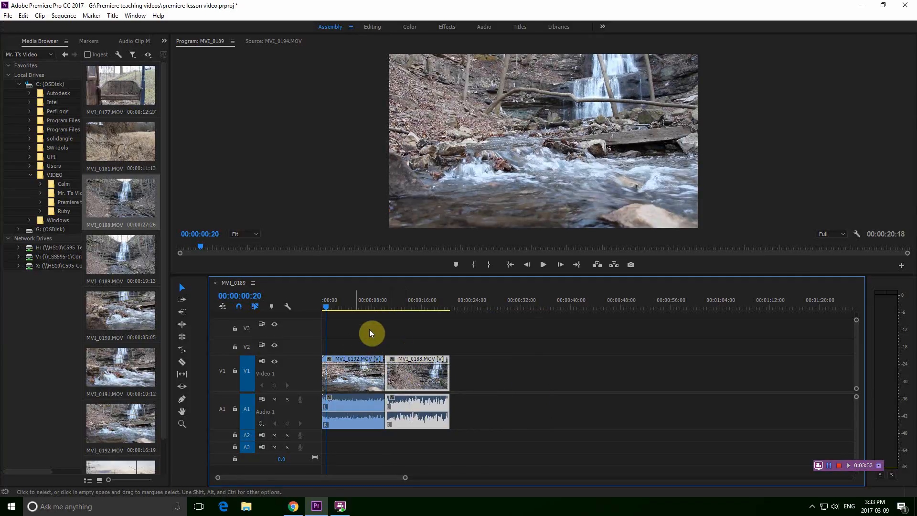
pyautogui.press('space')
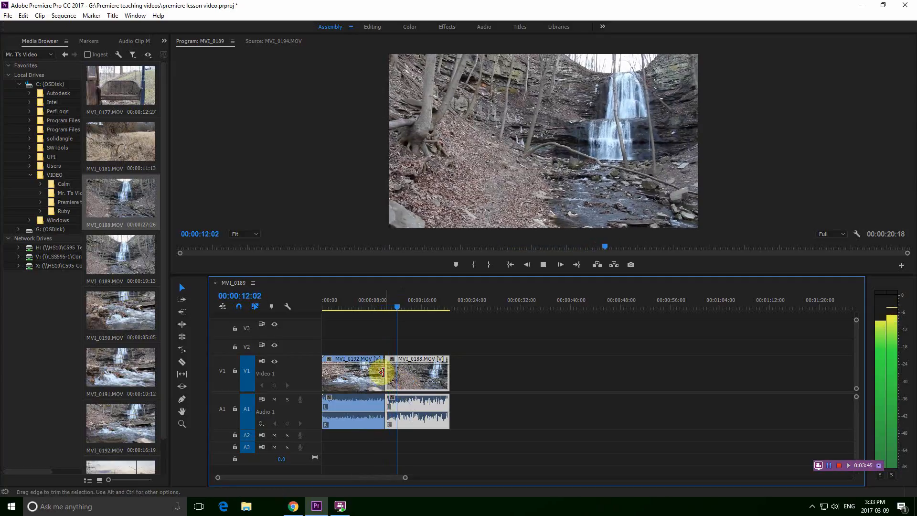
pyautogui.press('space')
pyautogui.click(380, 345)
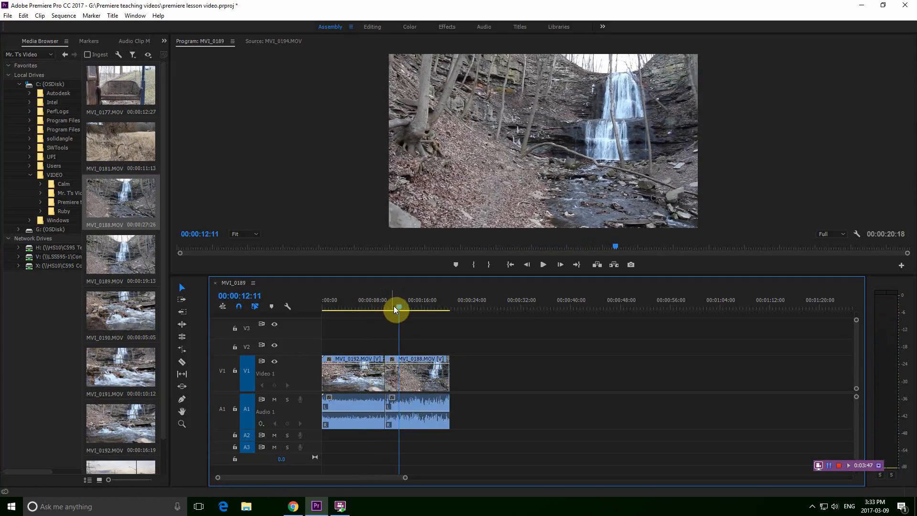
# Replay the transition between the two clips twice, starting just before the cut each time
pyautogui.moveTo(395, 304); pyautogui.dragTo(373, 305)
pyautogui.press('space')
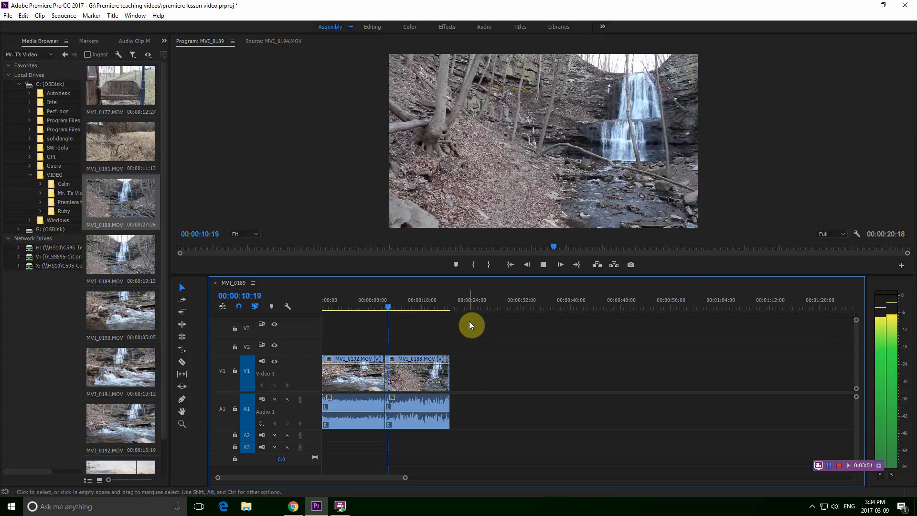
pyautogui.press('space')
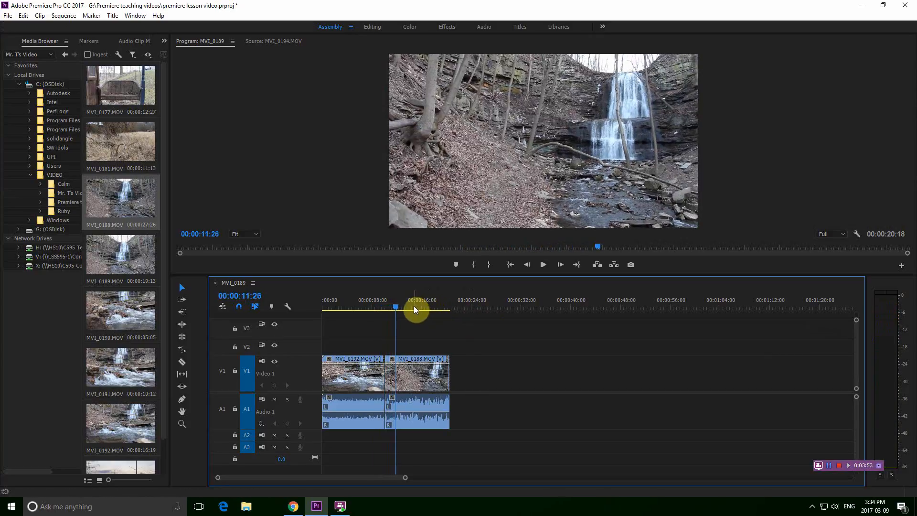
pyautogui.moveTo(400, 306); pyautogui.dragTo(383, 305)
pyautogui.press('space')
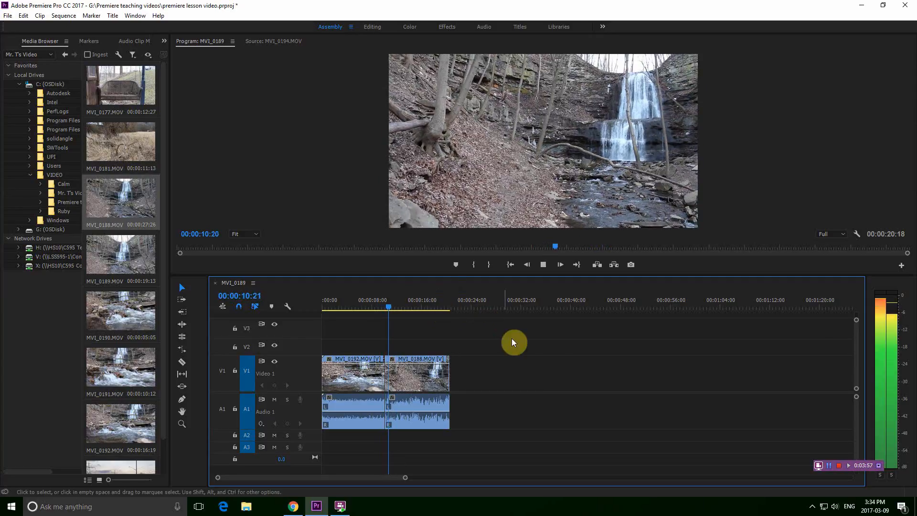
pyautogui.press('space')
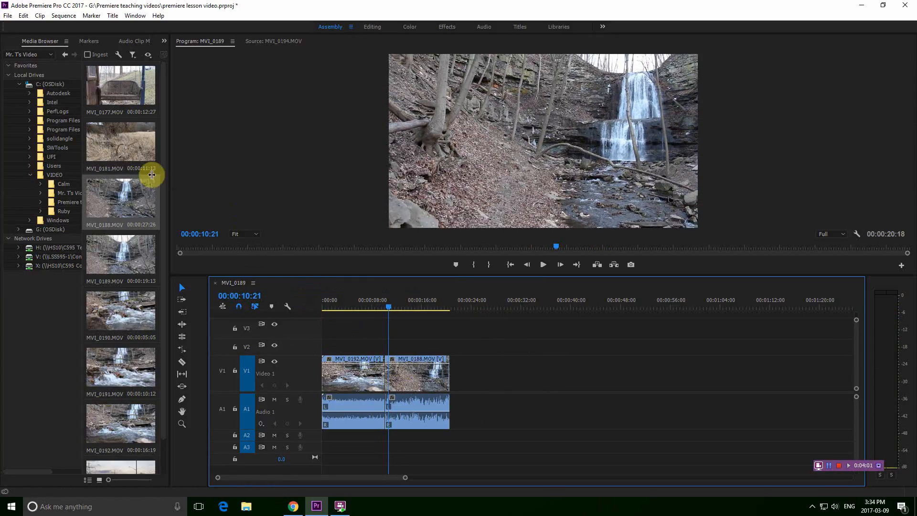
# Add the MVI_0181.MOV clip to the sequence on V1, directly after the MVI_0188.MOV clip
pyautogui.moveTo(134, 149); pyautogui.dragTo(260, 198)
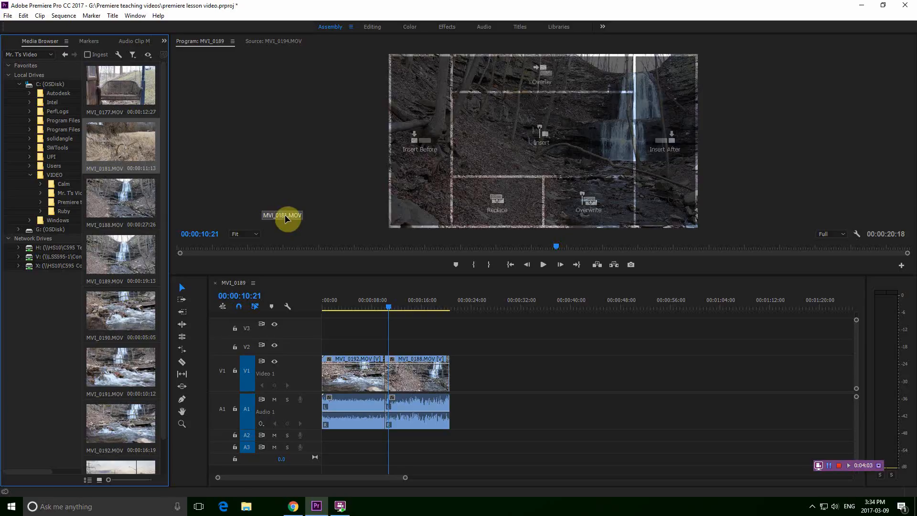
pyautogui.moveTo(214, 173); pyautogui.dragTo(475, 359)
pyautogui.click(452, 342)
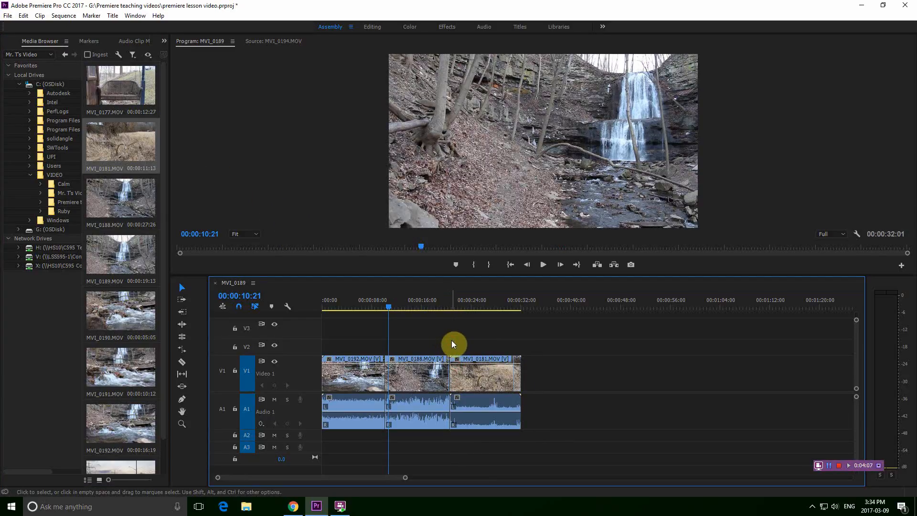
# Play the MVI_0181.MOV clip, trim its start and end, and close the gap to MVI_0188.MOV
pyautogui.click(454, 300)
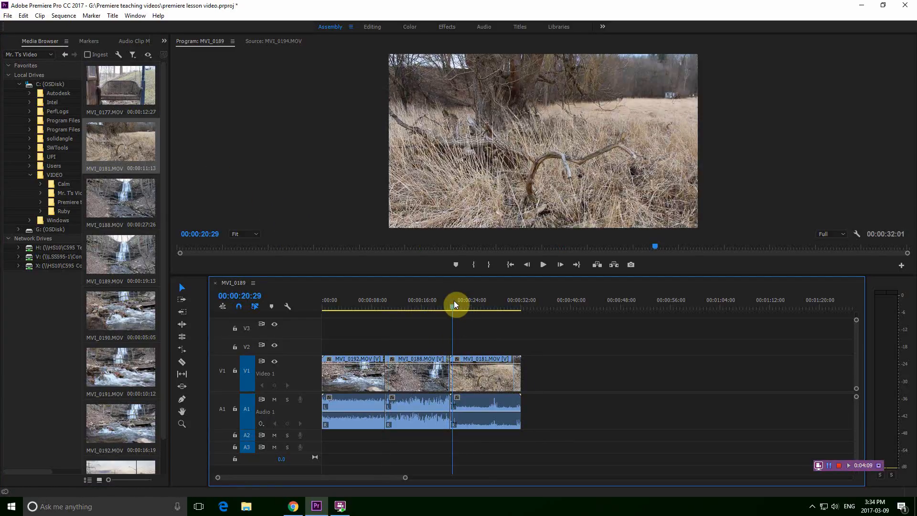
pyautogui.press('space')
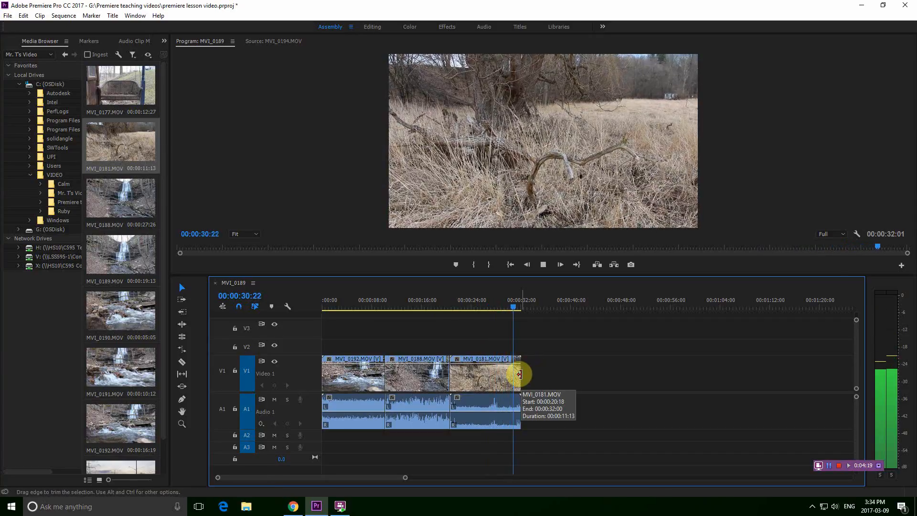
pyautogui.press('space')
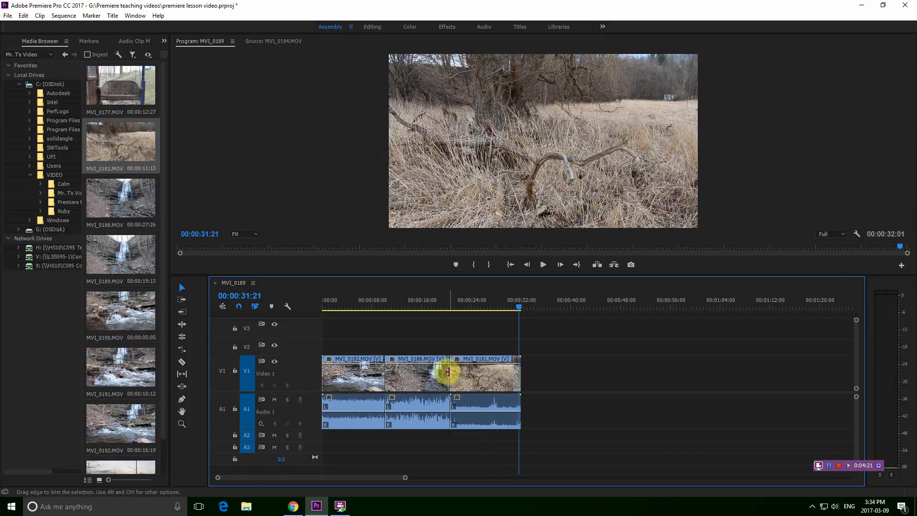
pyautogui.moveTo(453, 372); pyautogui.dragTo(460, 374)
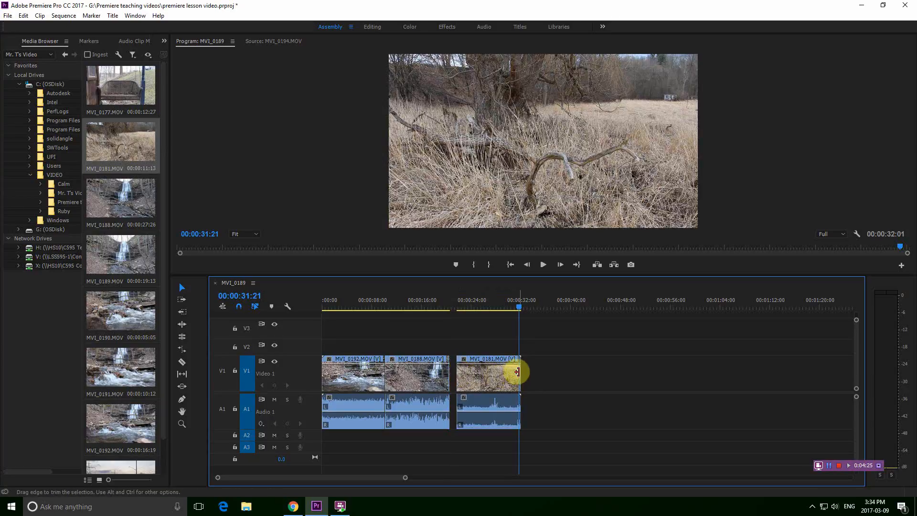
pyautogui.moveTo(519, 373); pyautogui.dragTo(488, 375)
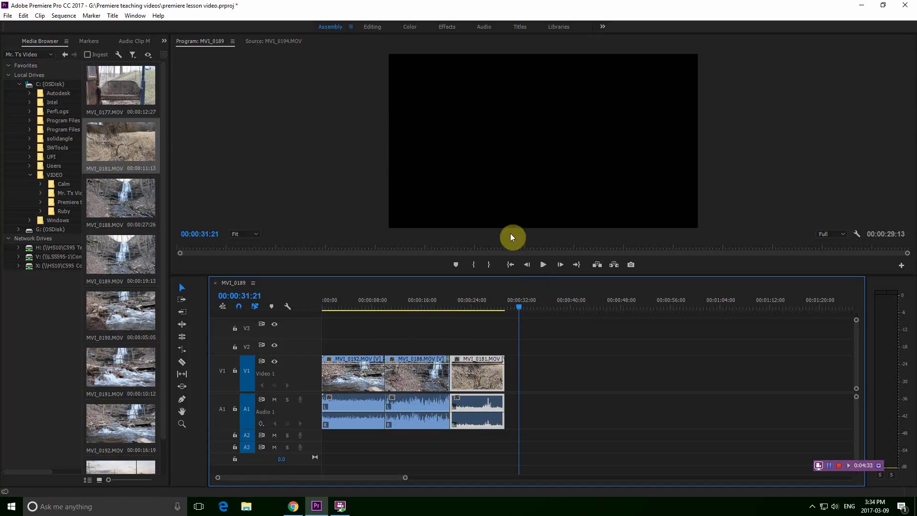
# Switch to the Effects workspace, set the playhead to 00:00:24:29, and show the Media Browser in place of the project contents
pyautogui.click(447, 27)
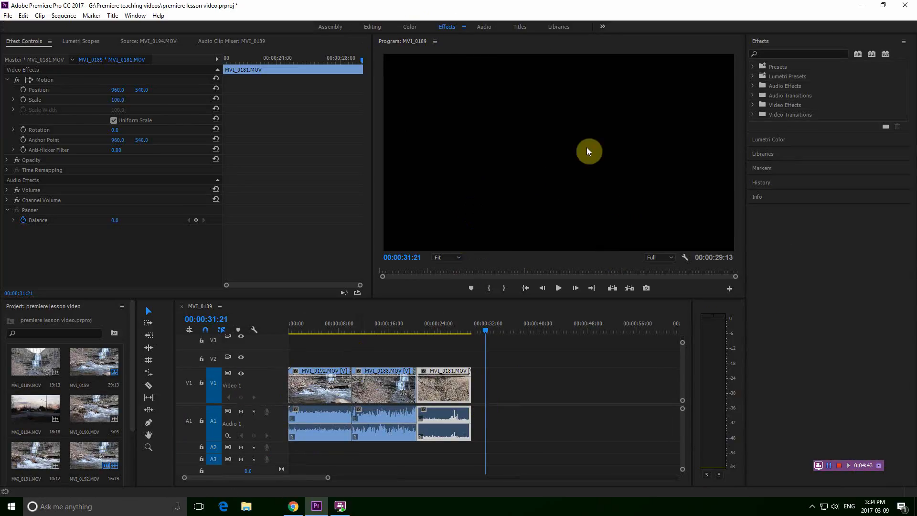
pyautogui.click(447, 354)
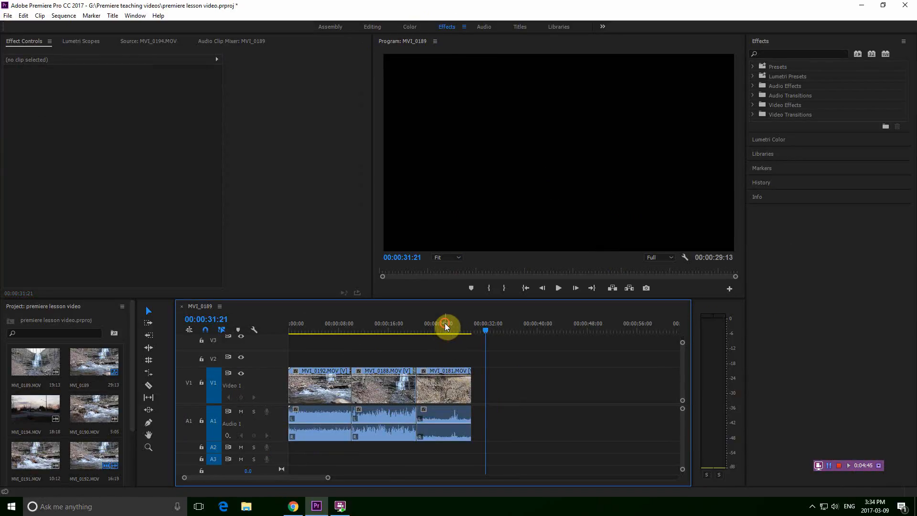
pyautogui.click(444, 324)
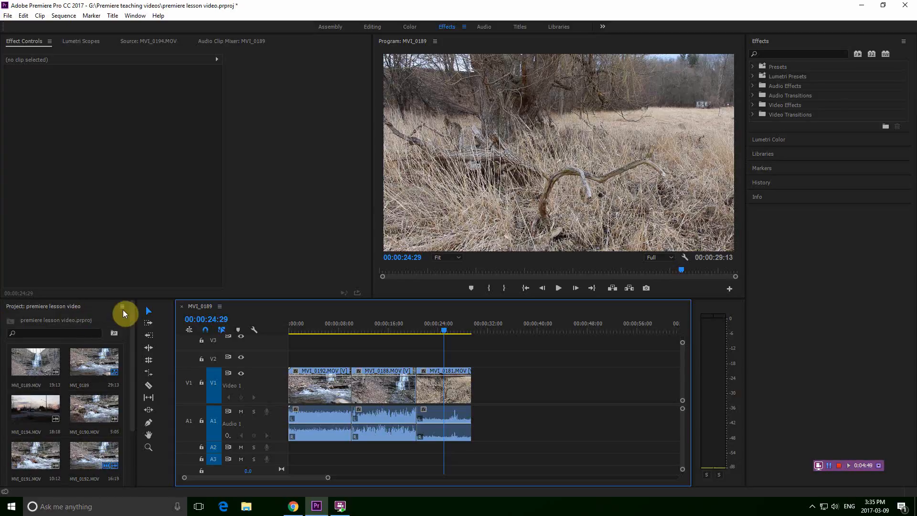
pyautogui.click(122, 309)
pyautogui.click(98, 309)
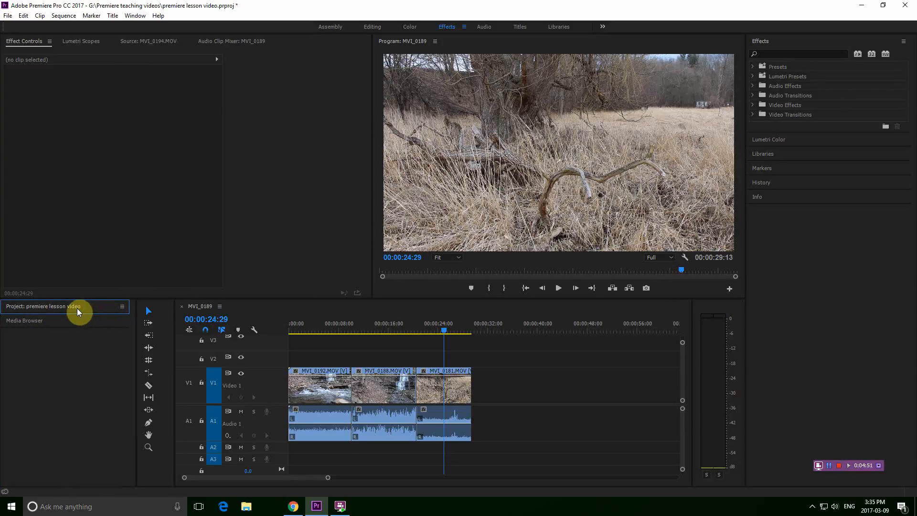
pyautogui.click(37, 319)
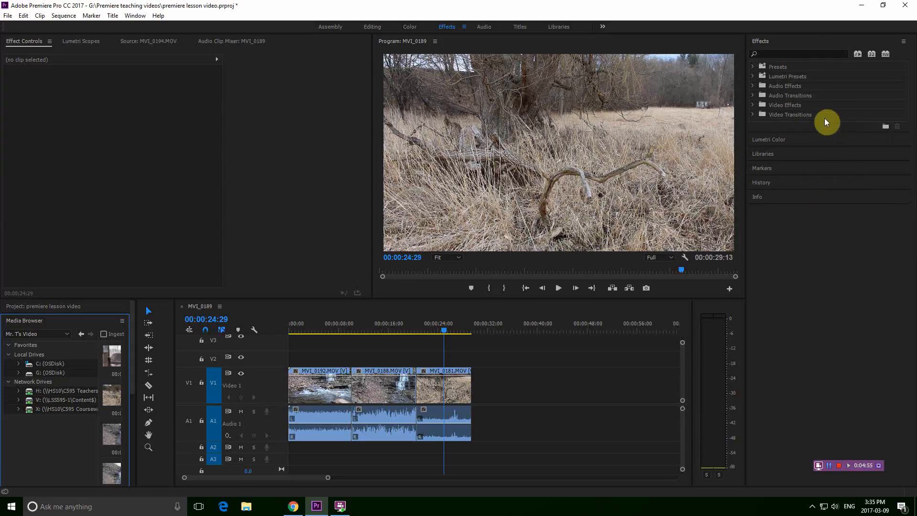
# Expand the Video Transitions category and its 3D Motion group among the effects
pyautogui.click(796, 88)
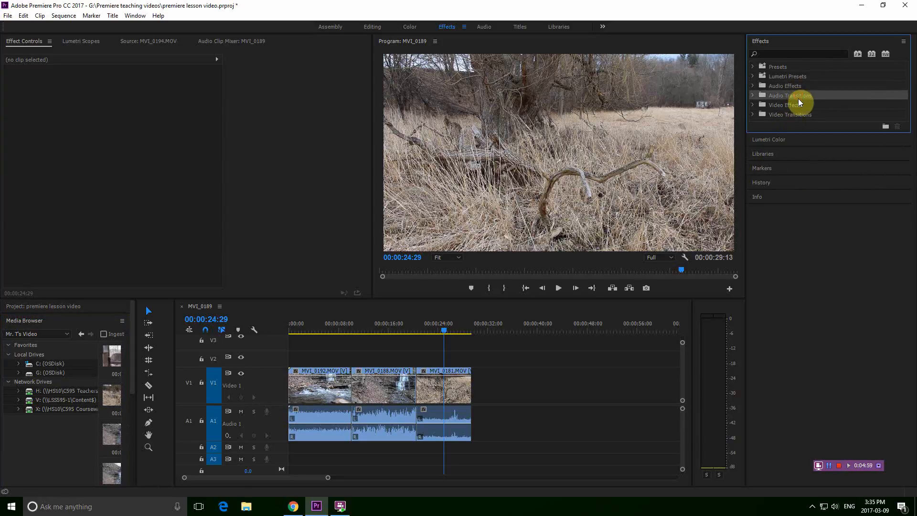
pyautogui.click(797, 108)
pyautogui.click(797, 115)
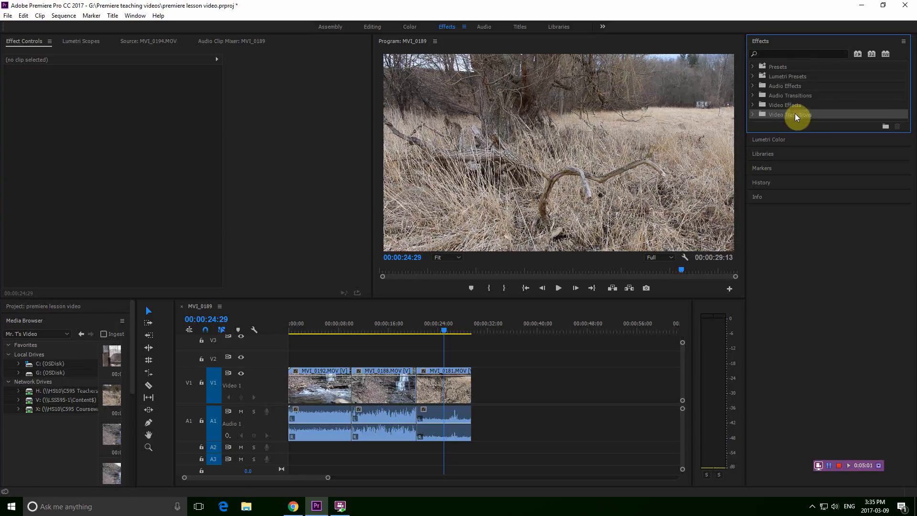
pyautogui.doubleClick(792, 116)
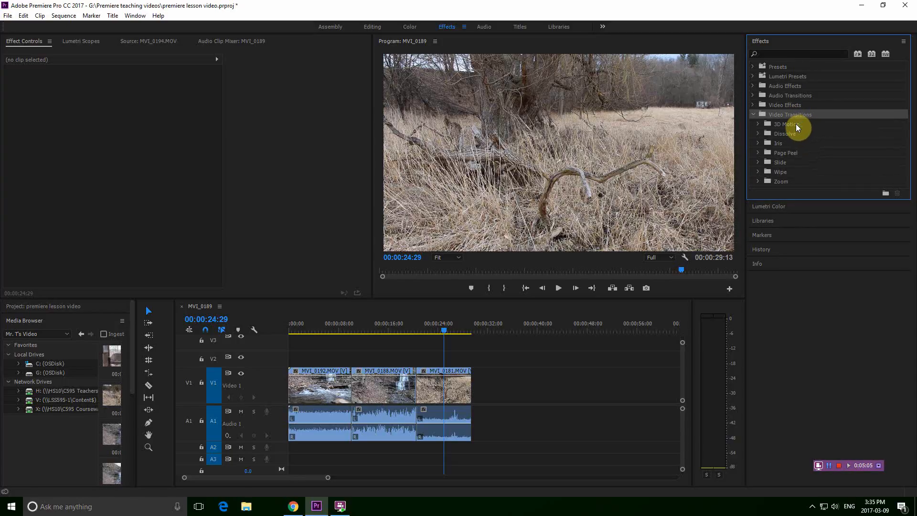
pyautogui.click(794, 126)
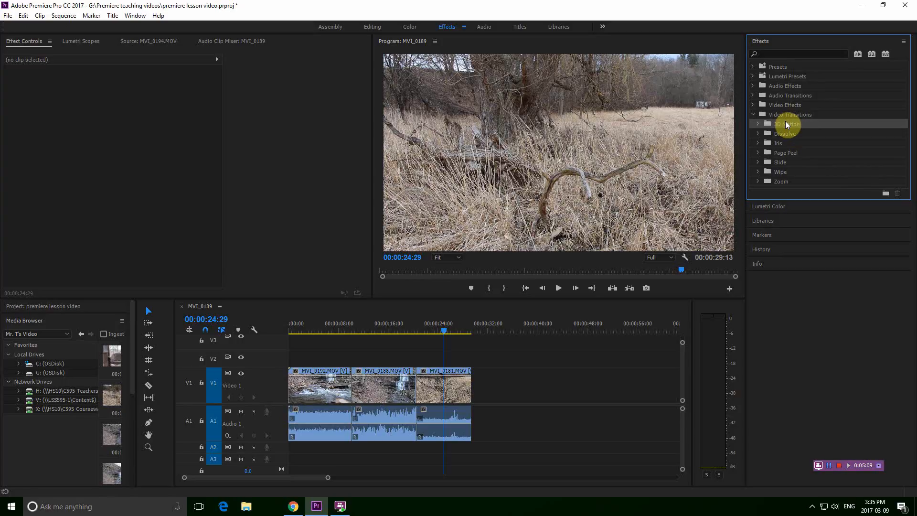
pyautogui.doubleClick(788, 125)
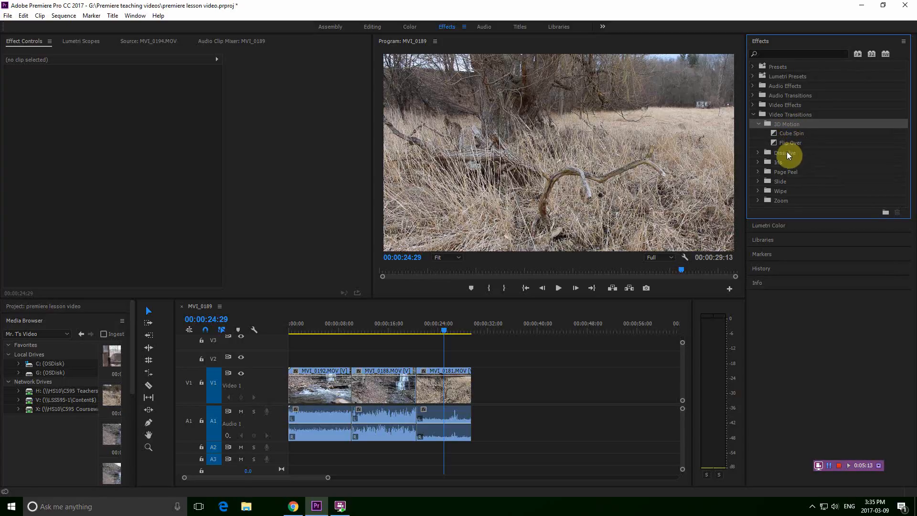
# Look through the Dissolve, Iris, Page Peel and Slide groups of video transitions
pyautogui.click(785, 154)
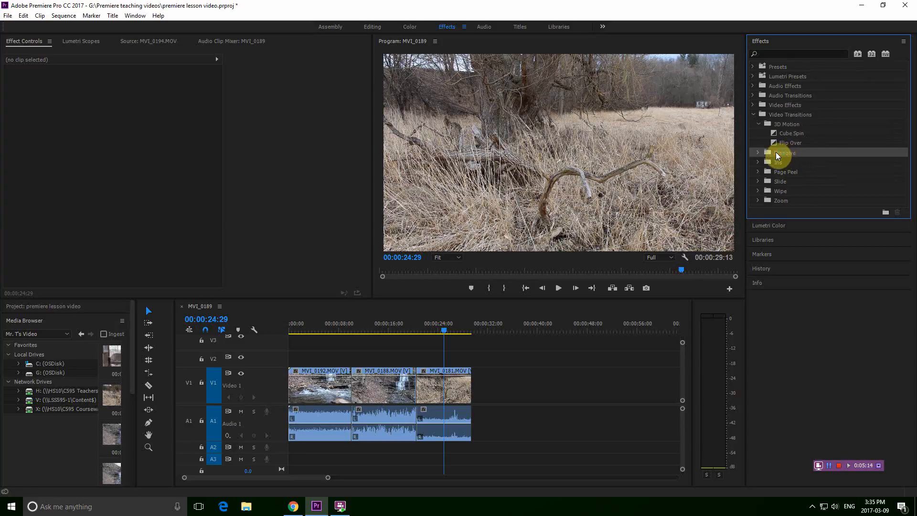
pyautogui.doubleClick(778, 154)
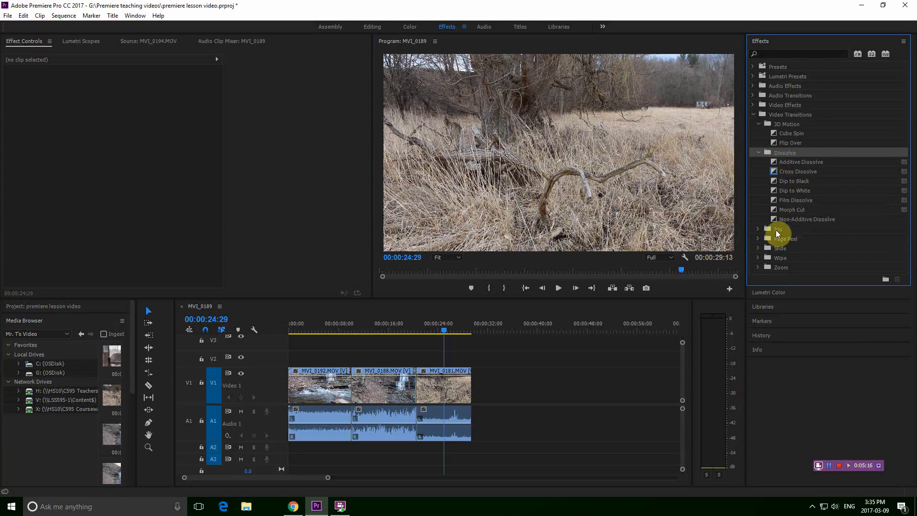
pyautogui.doubleClick(777, 229)
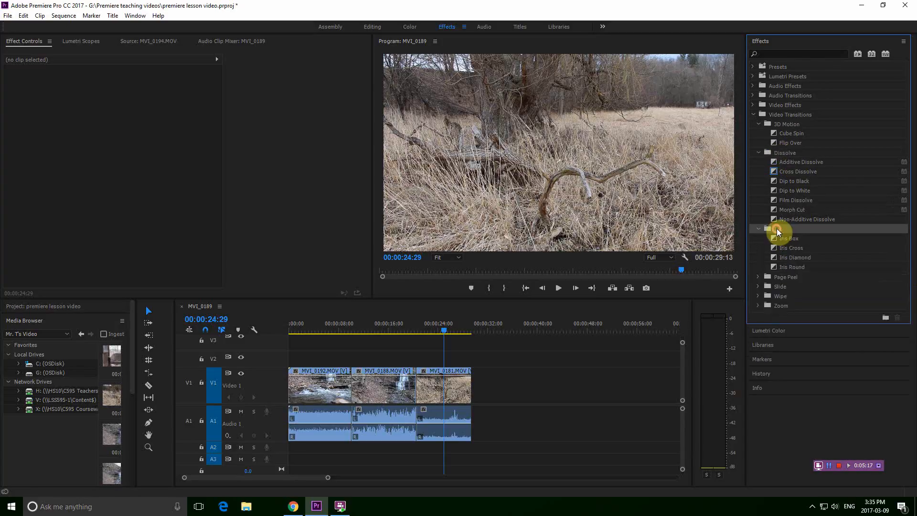
pyautogui.doubleClick(786, 278)
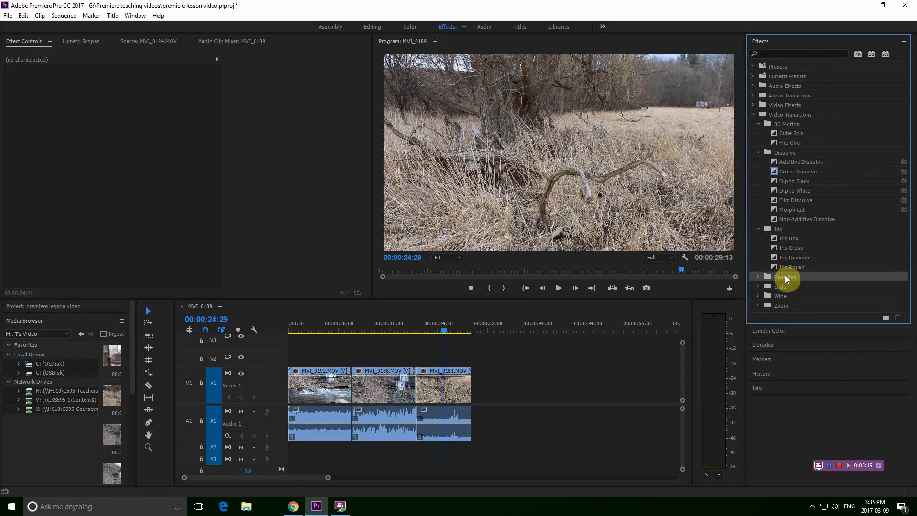
pyautogui.doubleClick(780, 307)
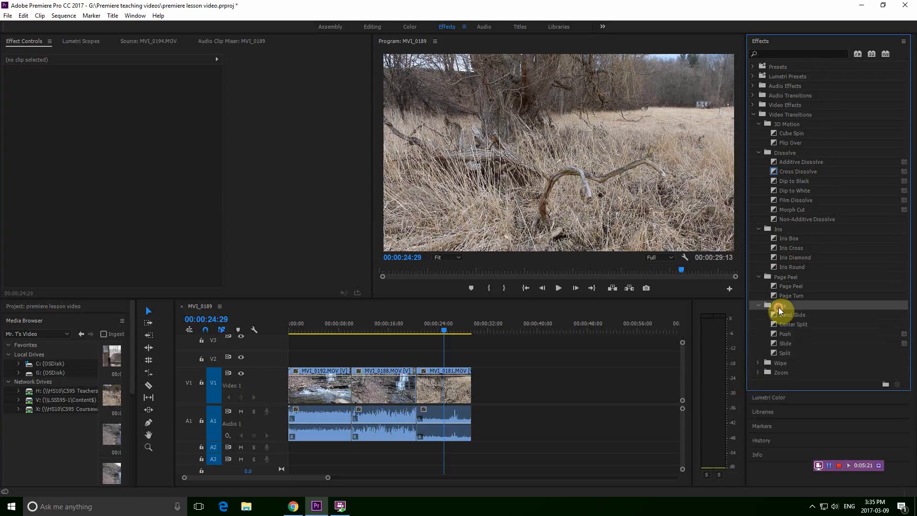
# Expand the Wipe group and apply the Band Wipe transition to the cut between MVI_0192.MOV and MVI_0188.MOV
pyautogui.click(782, 363)
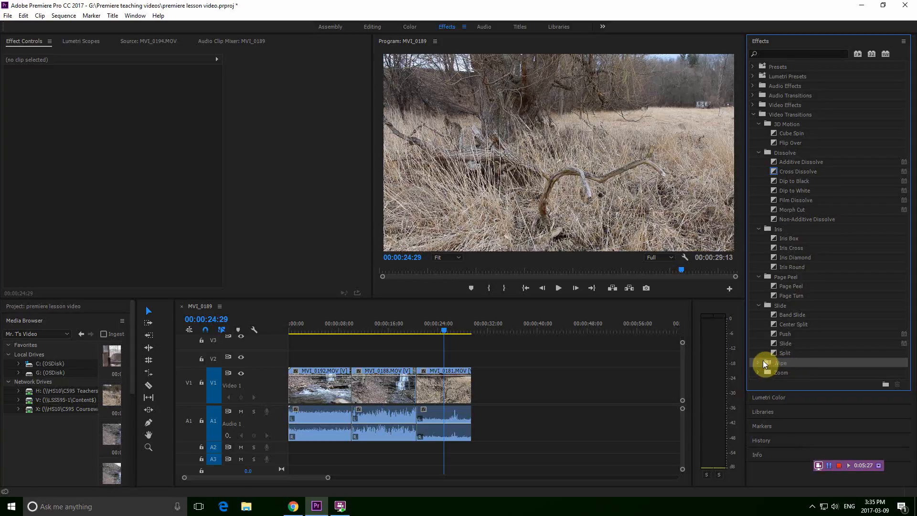
pyautogui.click(763, 364)
pyautogui.scroll(-2, 804, 371)
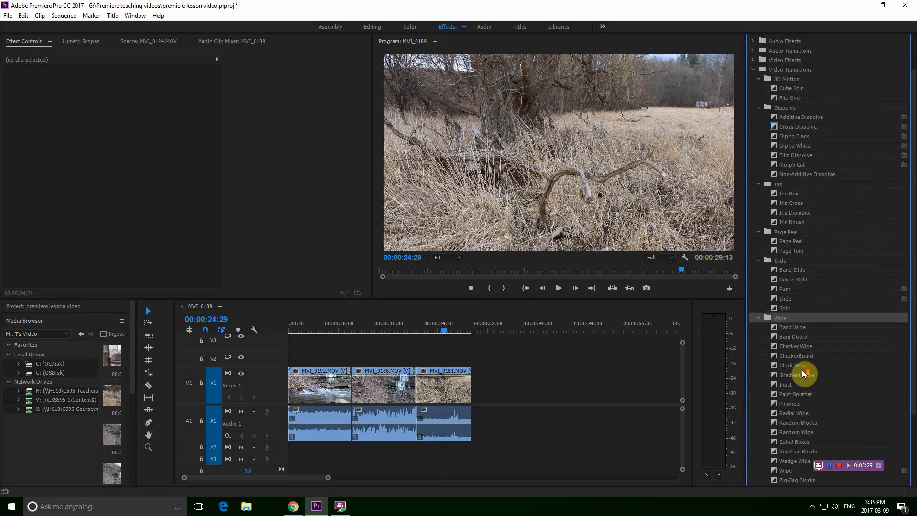
pyautogui.scroll(-2, 804, 372)
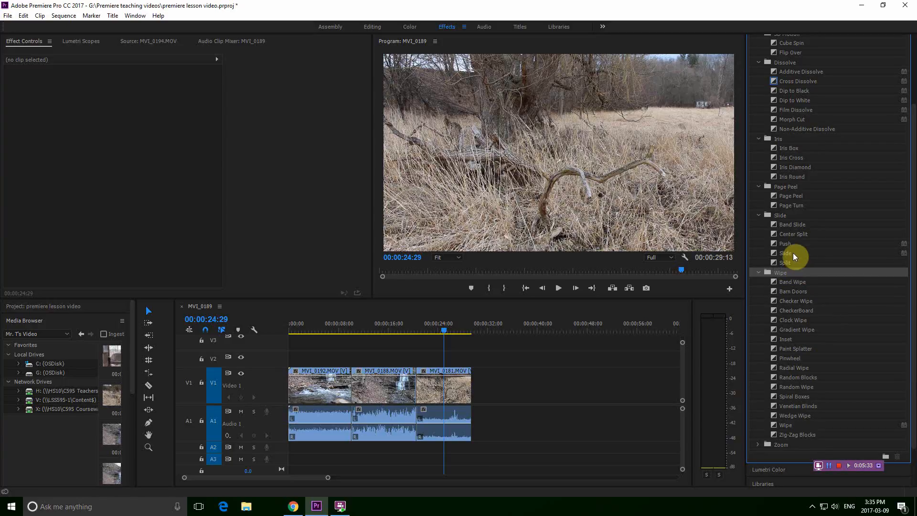
pyautogui.click(798, 282)
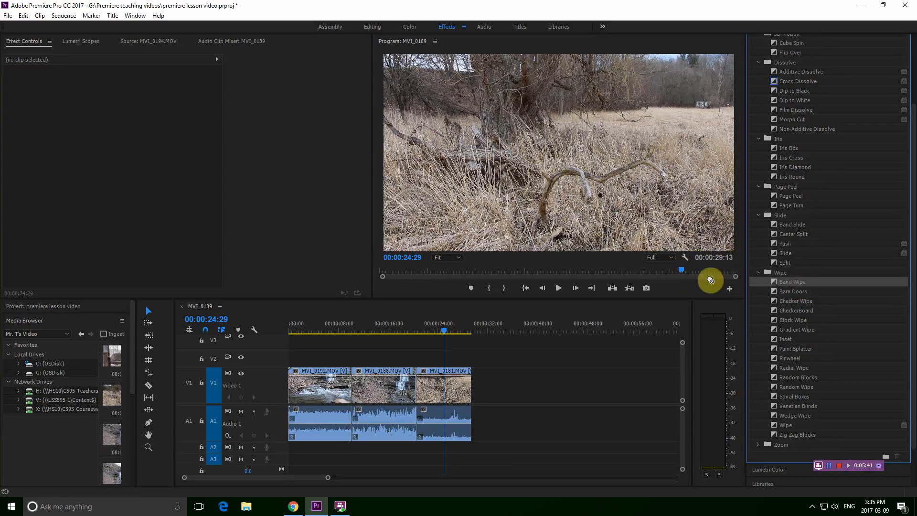
pyautogui.moveTo(421, 334); pyautogui.dragTo(353, 398)
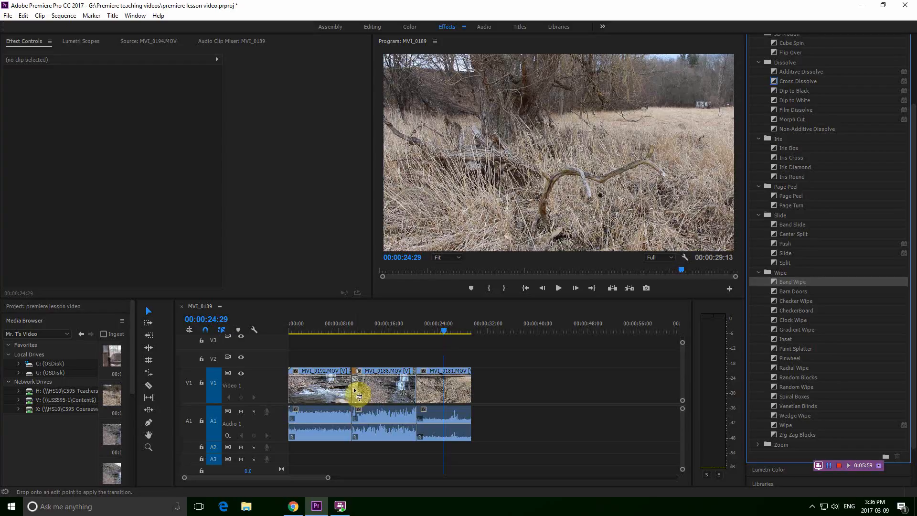
pyautogui.moveTo(358, 396); pyautogui.dragTo(355, 390)
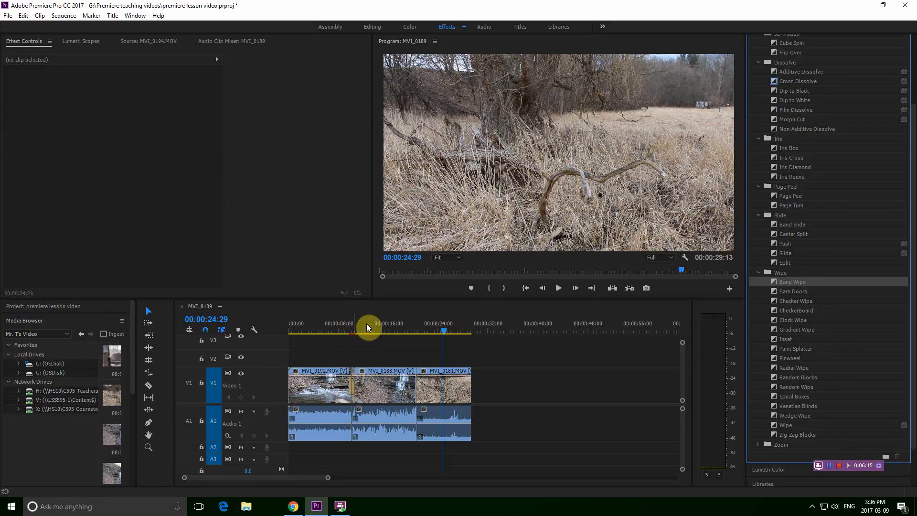
# Examine the Band Wipe transition at 00:00:10:16, and play the sequence through it from 00:00:08:28
pyautogui.moveTo(420, 331); pyautogui.dragTo(355, 333)
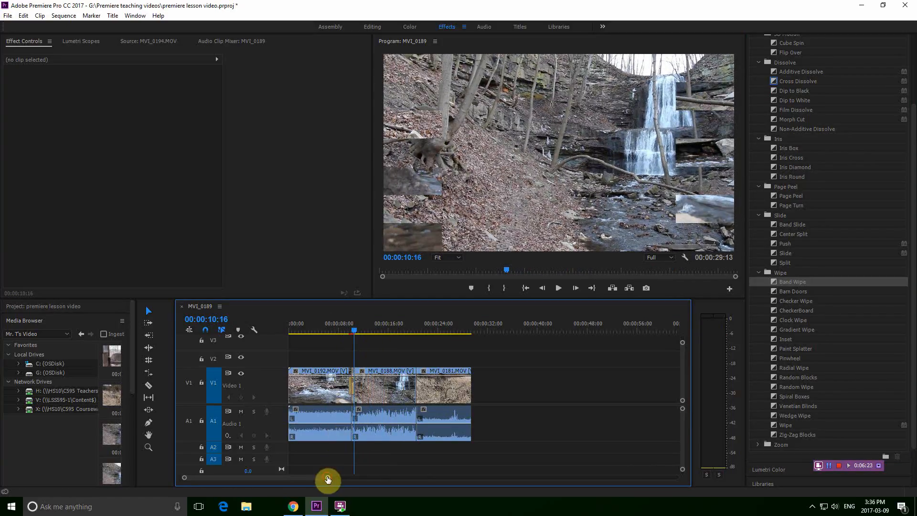
pyautogui.moveTo(328, 479); pyautogui.dragTo(311, 481)
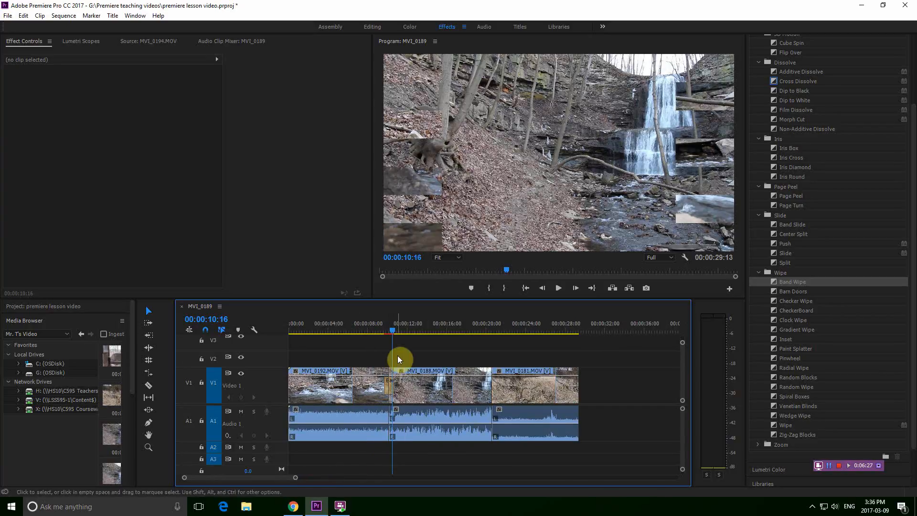
pyautogui.scroll(4, 392, 356)
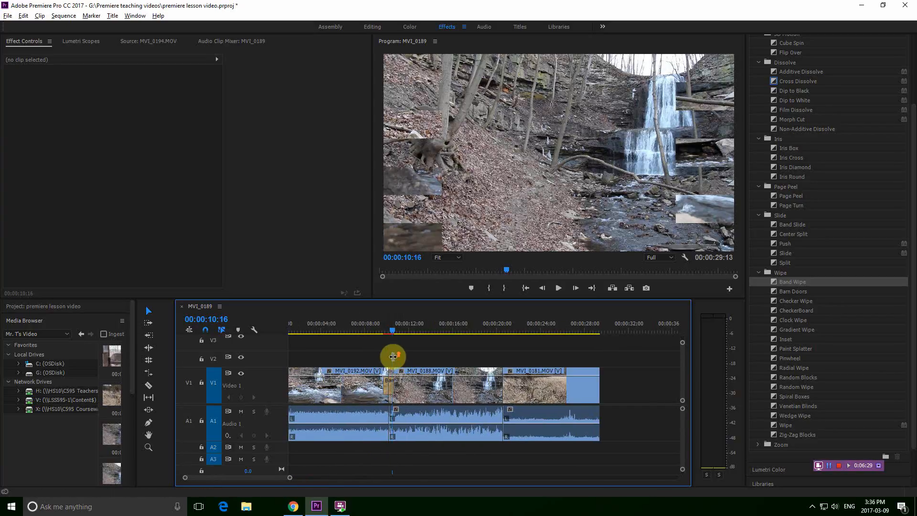
pyautogui.scroll(3, 393, 357)
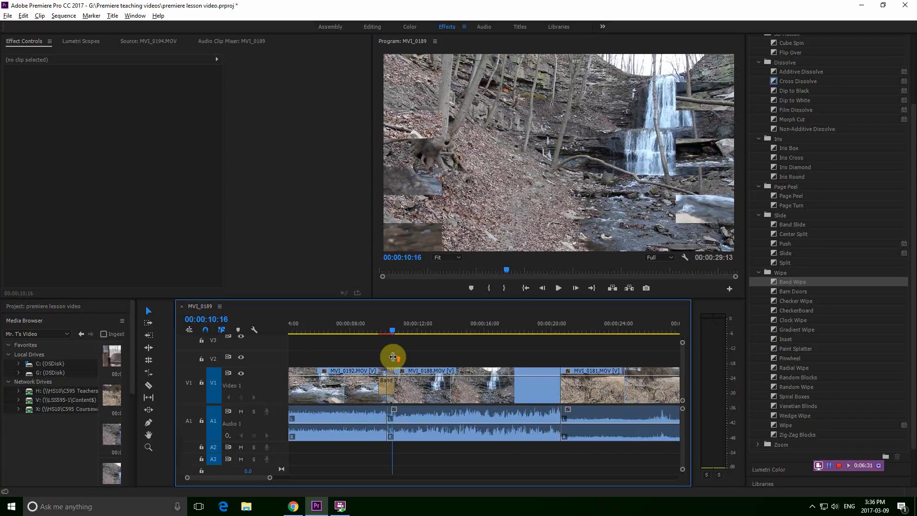
pyautogui.scroll(2, 392, 356)
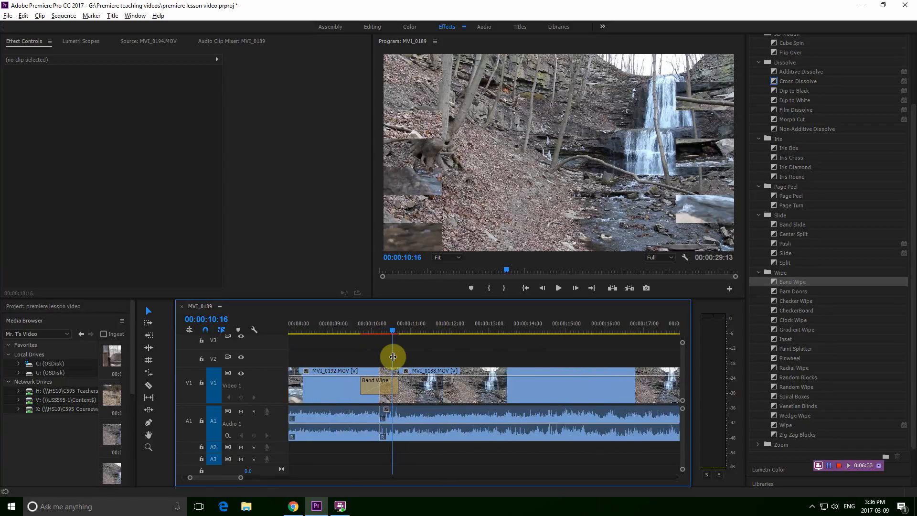
pyautogui.click(316, 317)
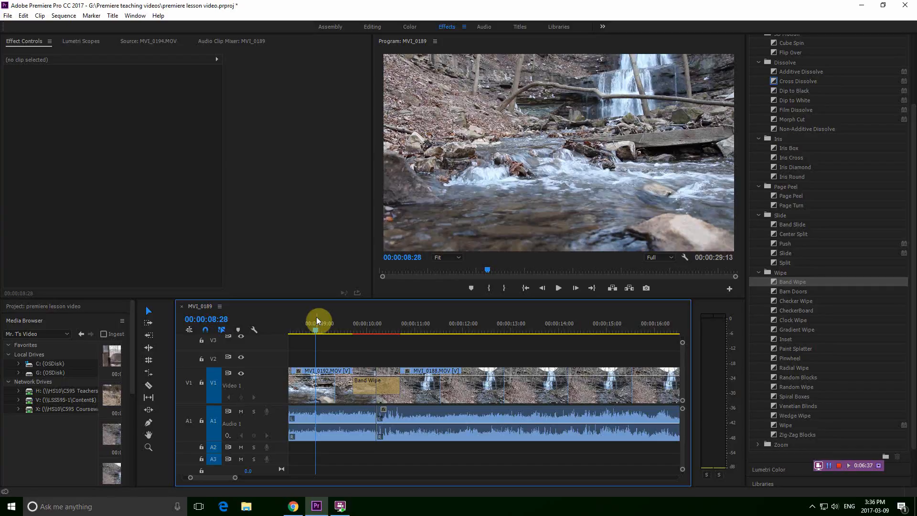
pyautogui.click(558, 288)
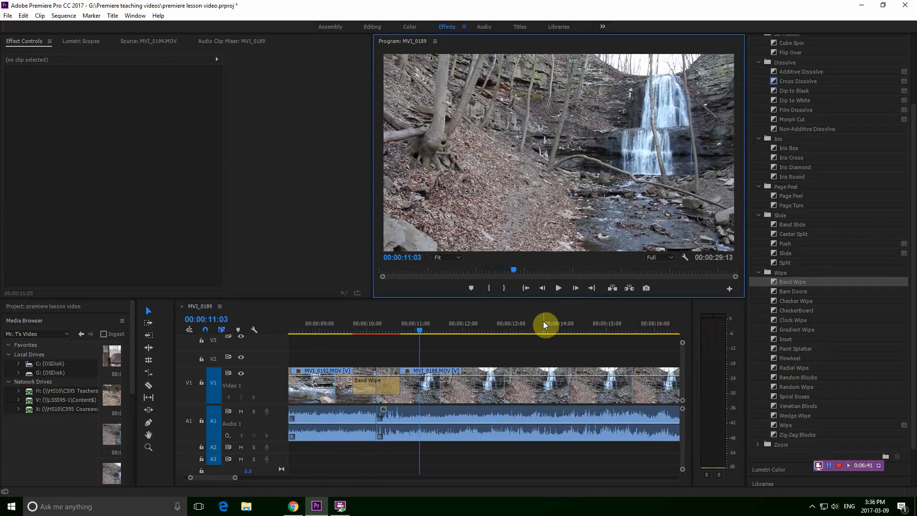
# Play the sequence through the Band Wipe transition, and lengthen the transition to 00:00:01:20
pyautogui.click(328, 325)
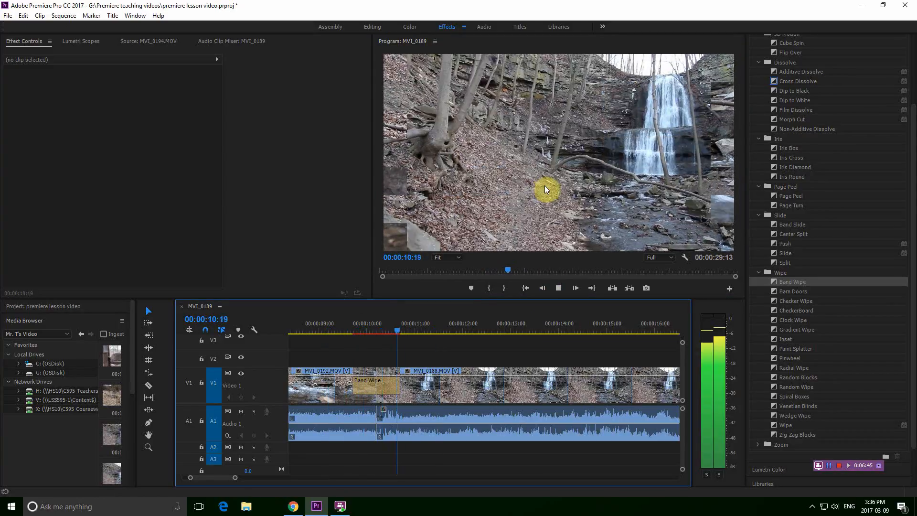
pyautogui.press('space')
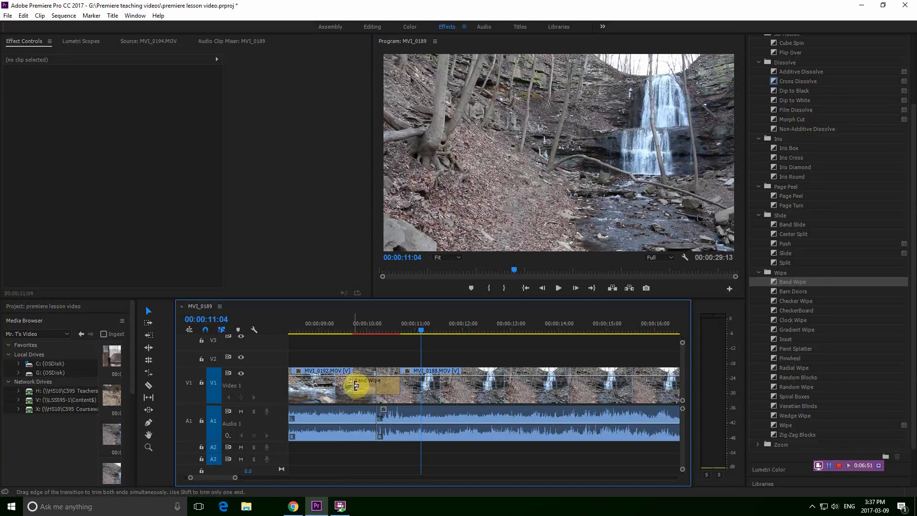
pyautogui.moveTo(355, 386); pyautogui.dragTo(353, 386)
pyautogui.moveTo(344, 387); pyautogui.dragTo(340, 387)
# Play the sequence twice through the lengthened Band Wipe transition, starting from about 00:00:09:03
pyautogui.click(325, 330)
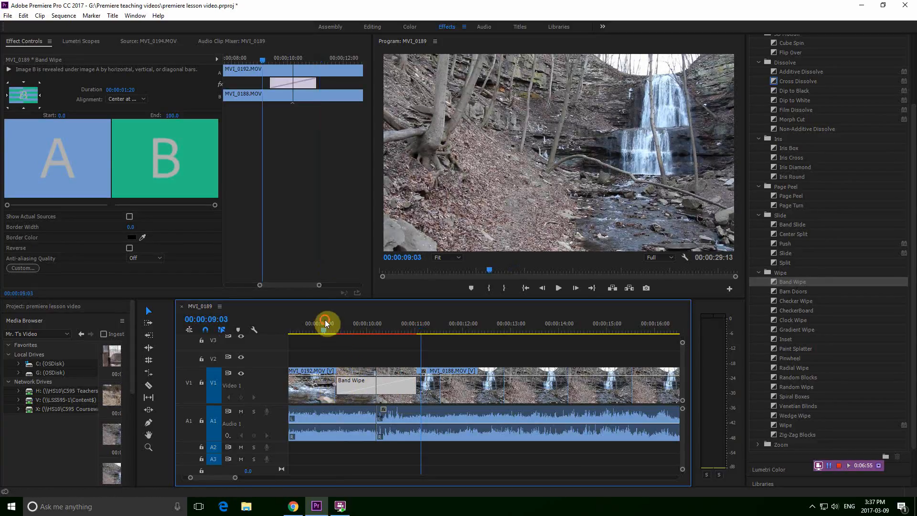
pyautogui.press('space')
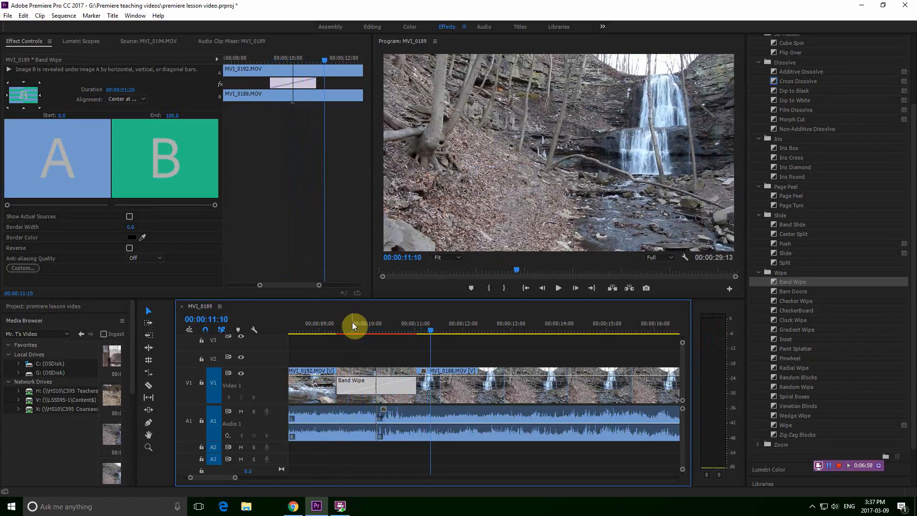
pyautogui.press('space')
pyautogui.click(326, 316)
pyautogui.press('space')
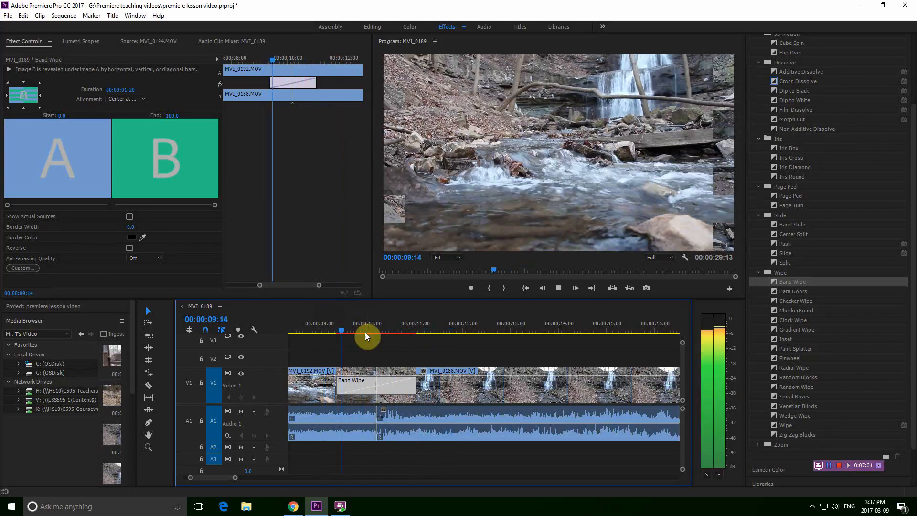
pyautogui.press('space')
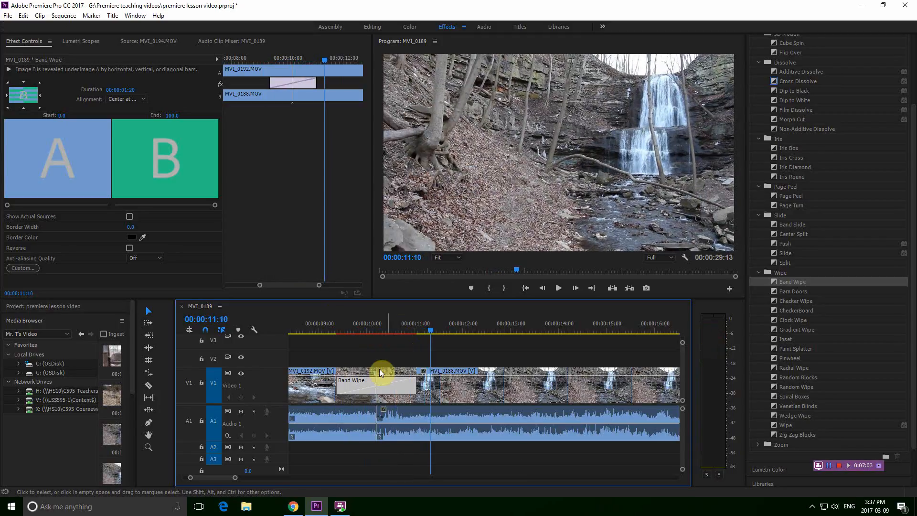
# Shorten the Band Wipe transition to 00:00:00:22, play the sequence through it, and park the playhead at 00:00:10:08
pyautogui.moveTo(342, 385); pyautogui.dragTo(363, 385)
pyautogui.press('space')
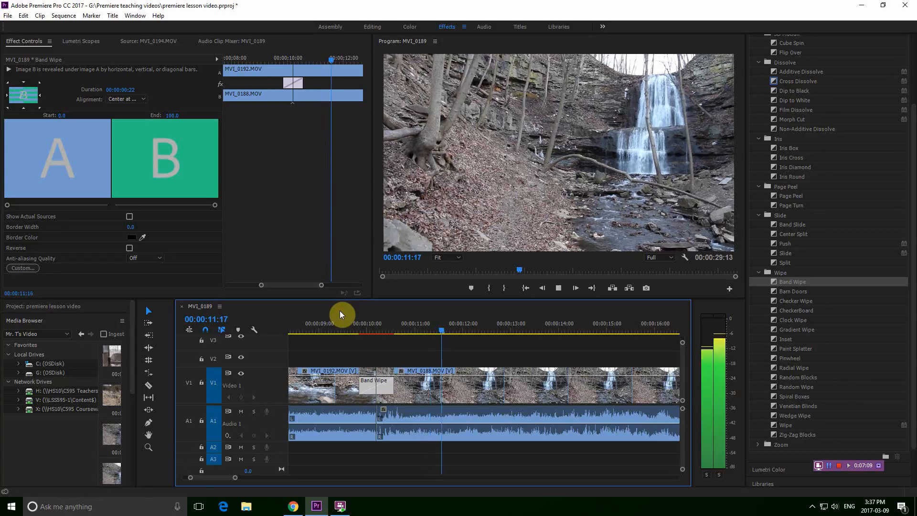
pyautogui.press('space')
pyautogui.moveTo(458, 329); pyautogui.dragTo(359, 328)
pyautogui.press('space')
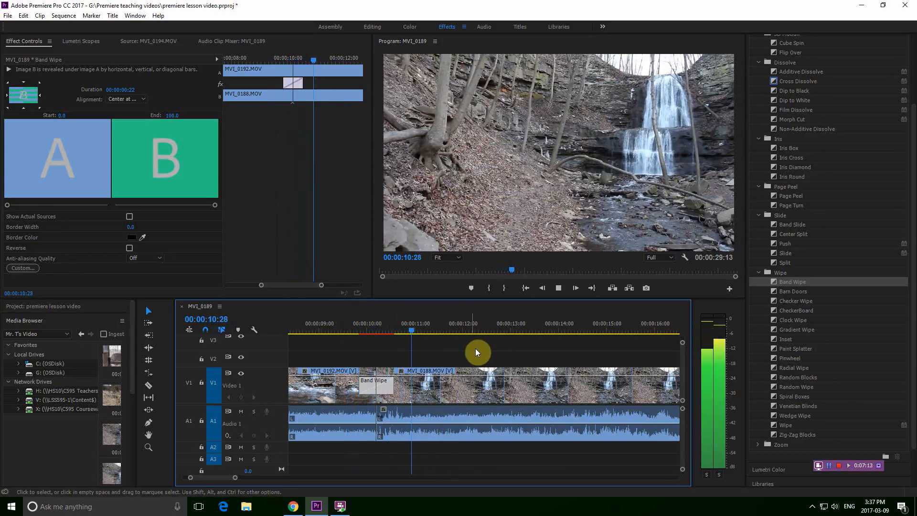
pyautogui.press('space')
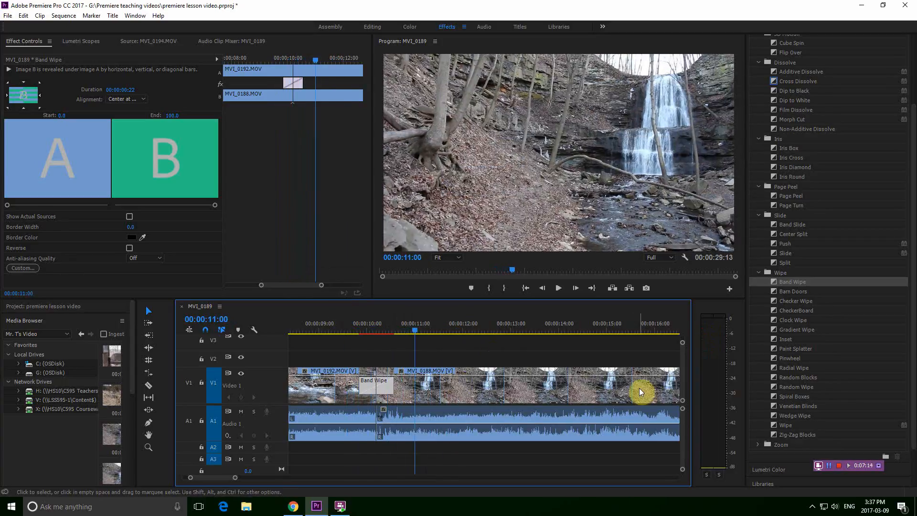
pyautogui.click(380, 322)
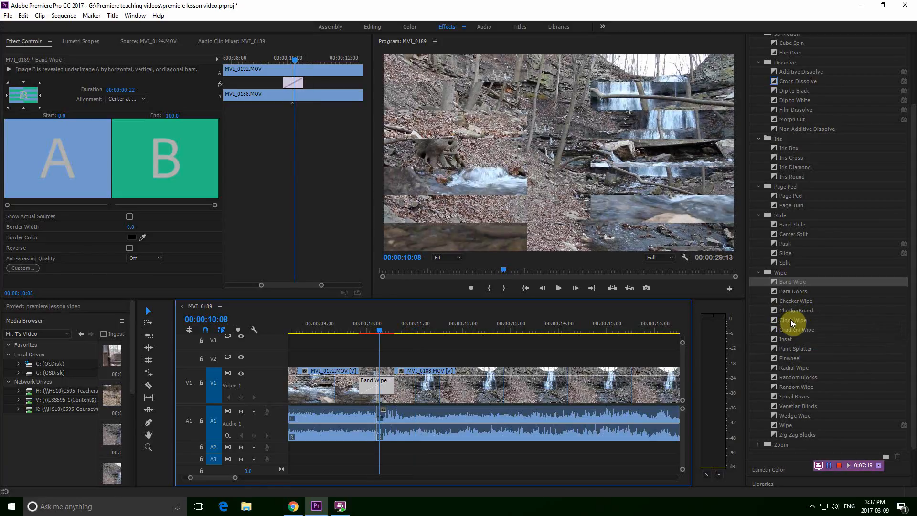
# Replace the Band Wipe between MVI_0192.MOV and MVI_0188.MOV with a Gradient Wipe at softness 10, and play through it
pyautogui.moveTo(794, 328); pyautogui.dragTo(380, 382)
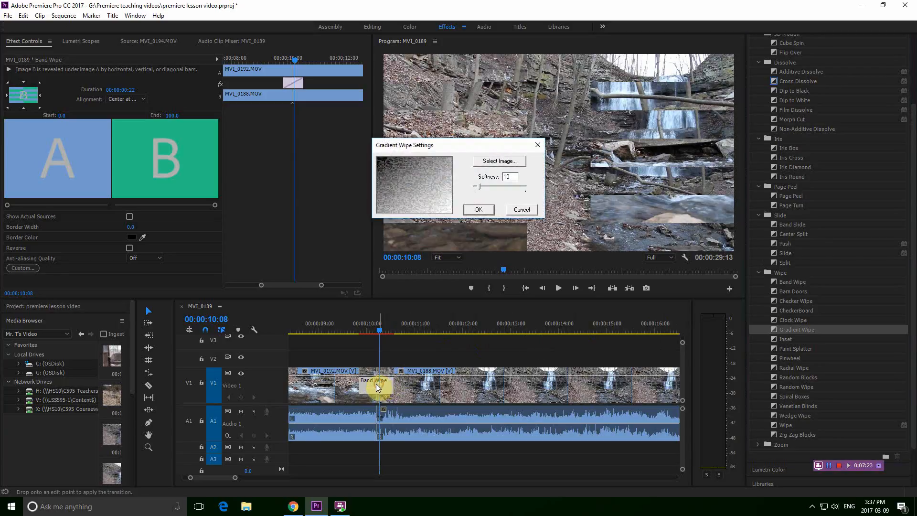
pyautogui.click(487, 210)
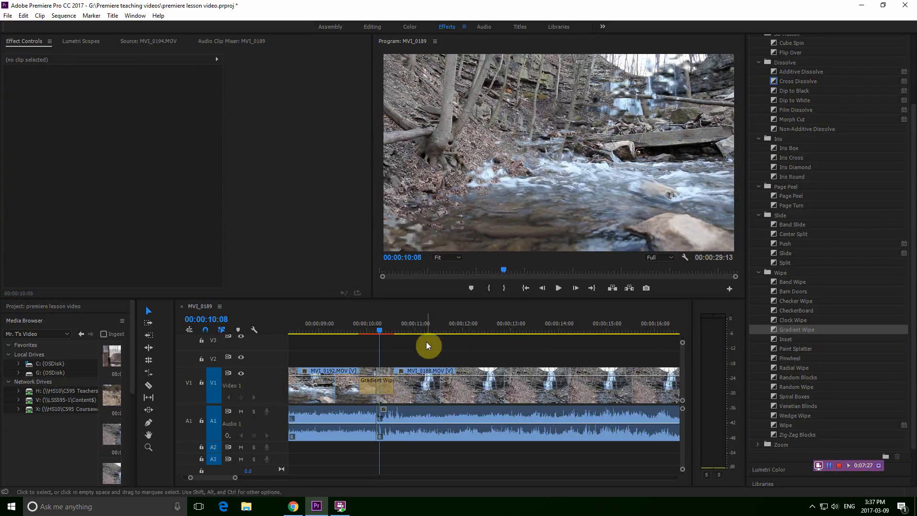
pyautogui.click(360, 345)
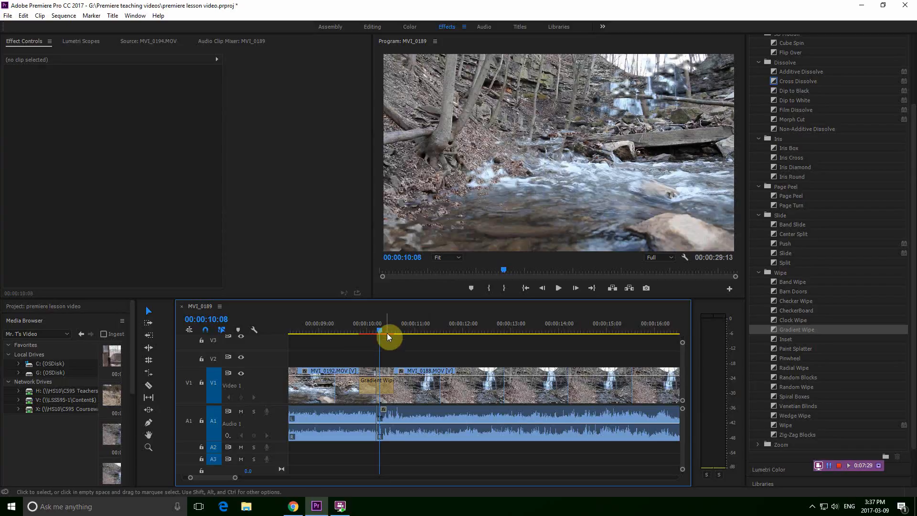
pyautogui.moveTo(380, 333); pyautogui.dragTo(344, 329)
pyautogui.press('space')
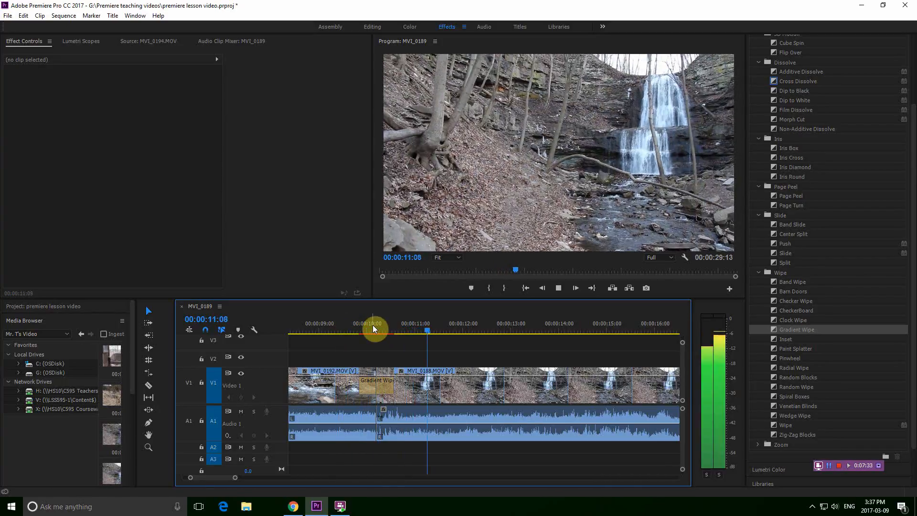
pyautogui.click(352, 322)
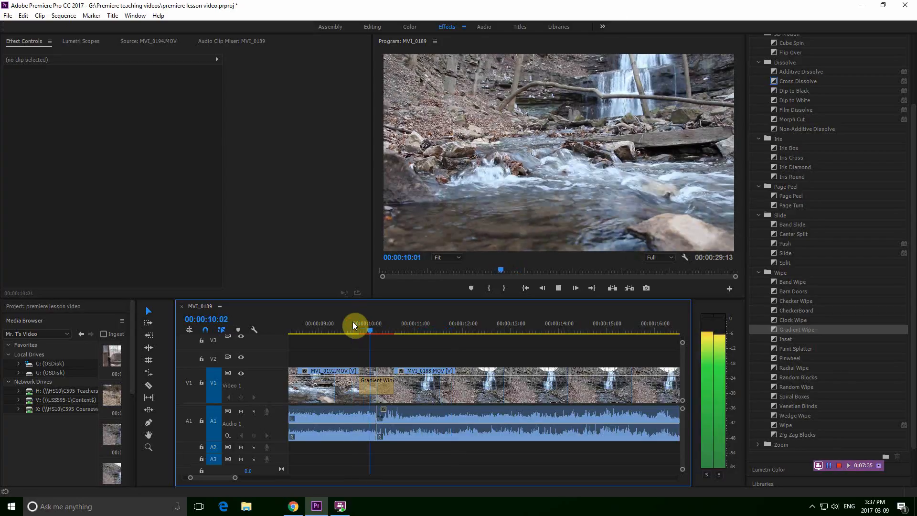
pyautogui.press('space')
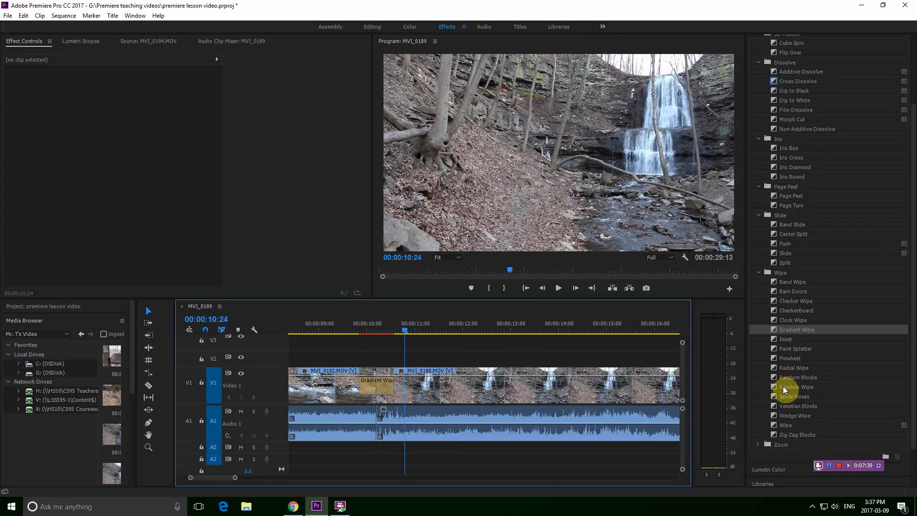
# Apply the Random Wipe transition in place of the Gradient Wipe, and play the sequence through it from about 00:00:09:13
pyautogui.moveTo(781, 388); pyautogui.dragTo(380, 387)
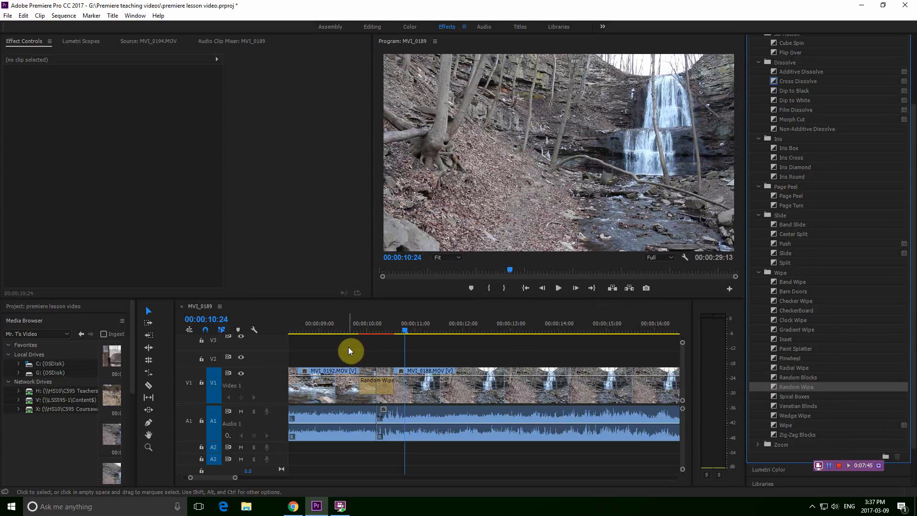
pyautogui.click(341, 316)
pyautogui.press('space')
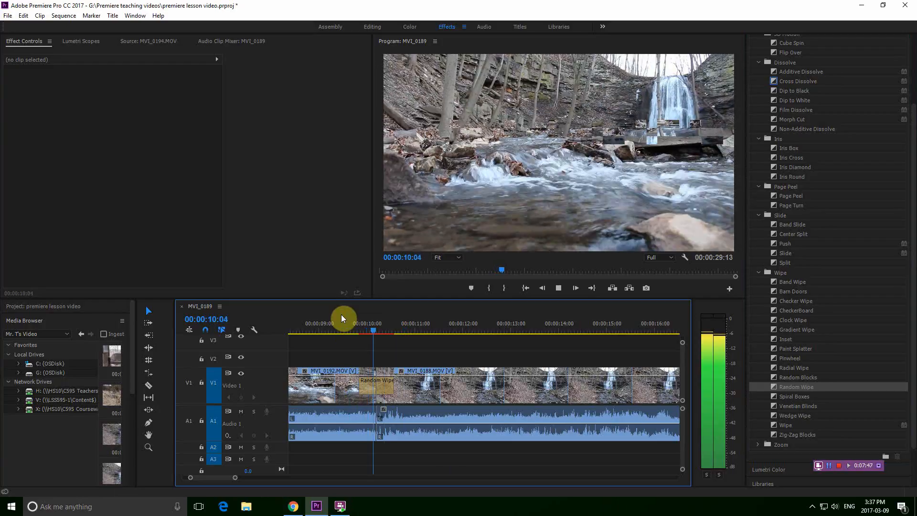
pyautogui.click(341, 315)
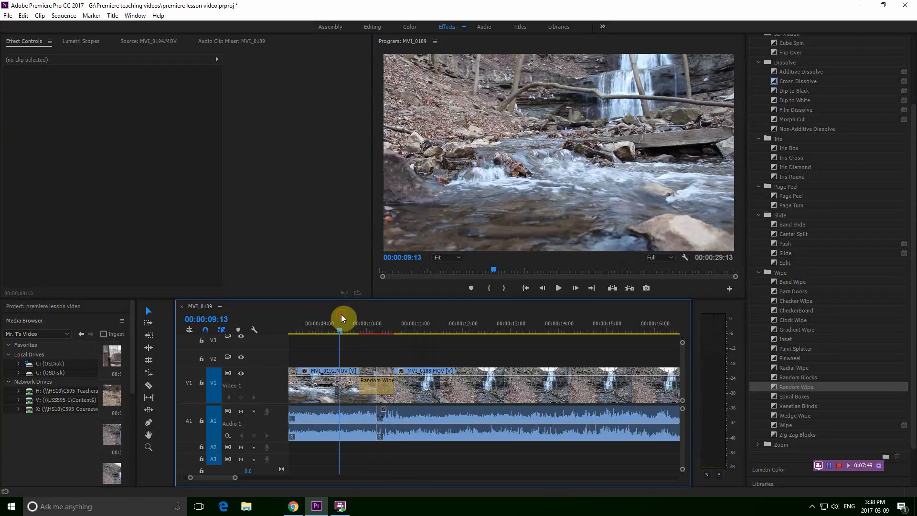
pyautogui.press('space')
pyautogui.press('space')
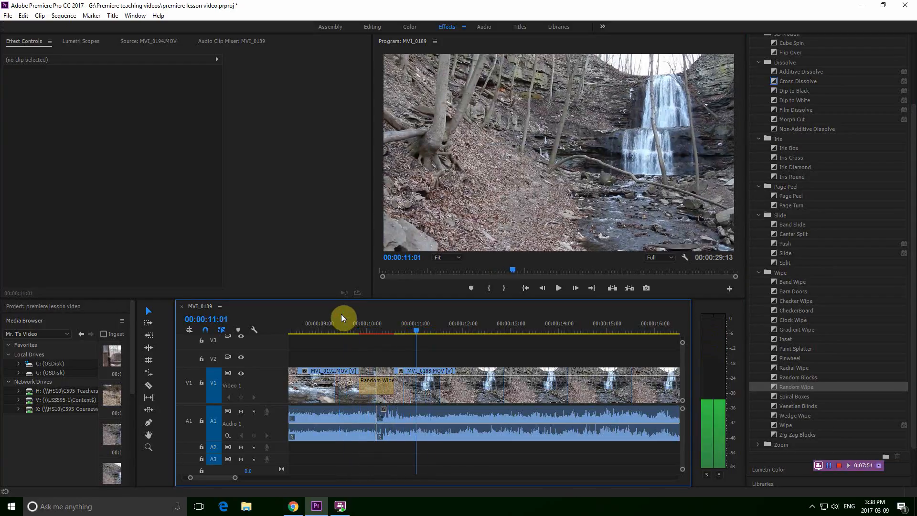